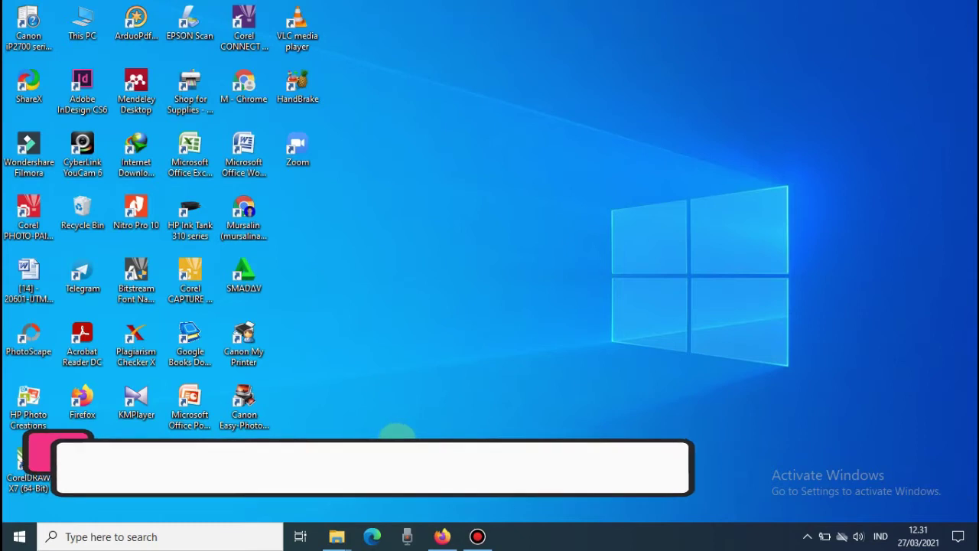
# - Switch to Firefox and examine the DOIs in the JREECE article list and on the first article's page
pyautogui.click(442, 536)
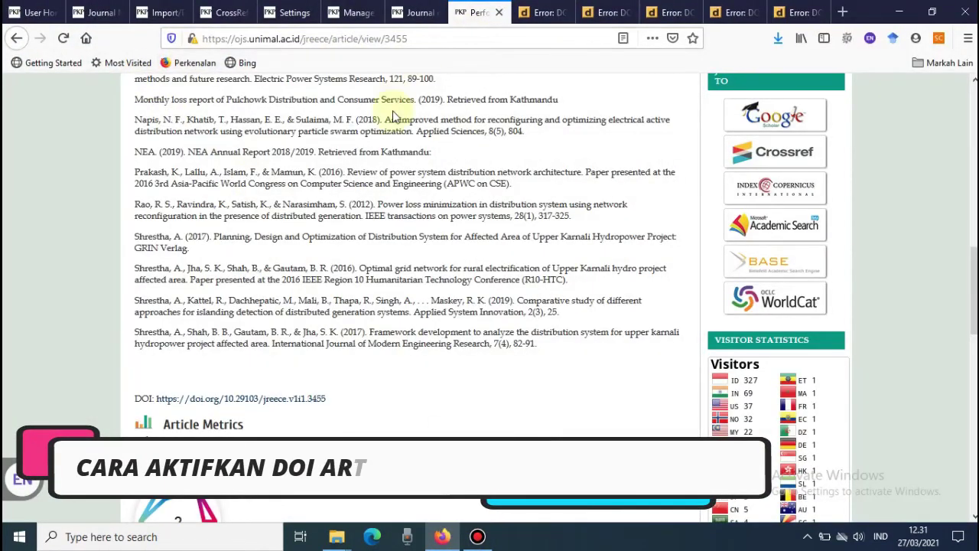
pyautogui.click(419, 13)
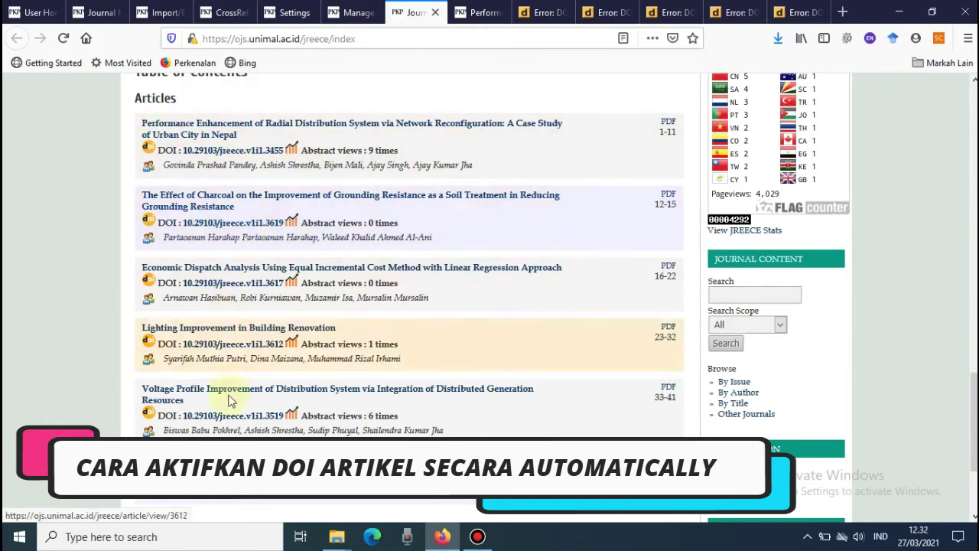
pyautogui.scroll(-2, 225, 427)
pyautogui.scroll(2, 268, 254)
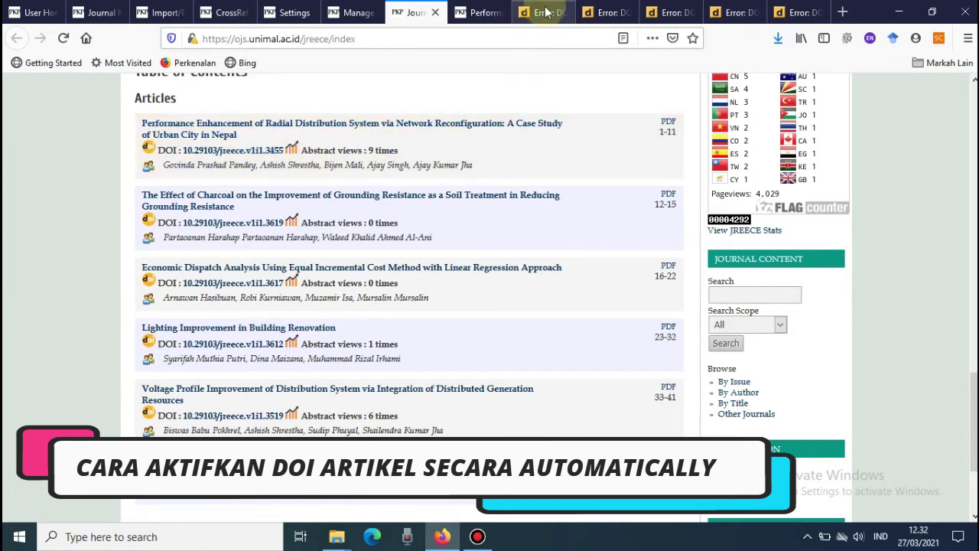
pyautogui.click(483, 13)
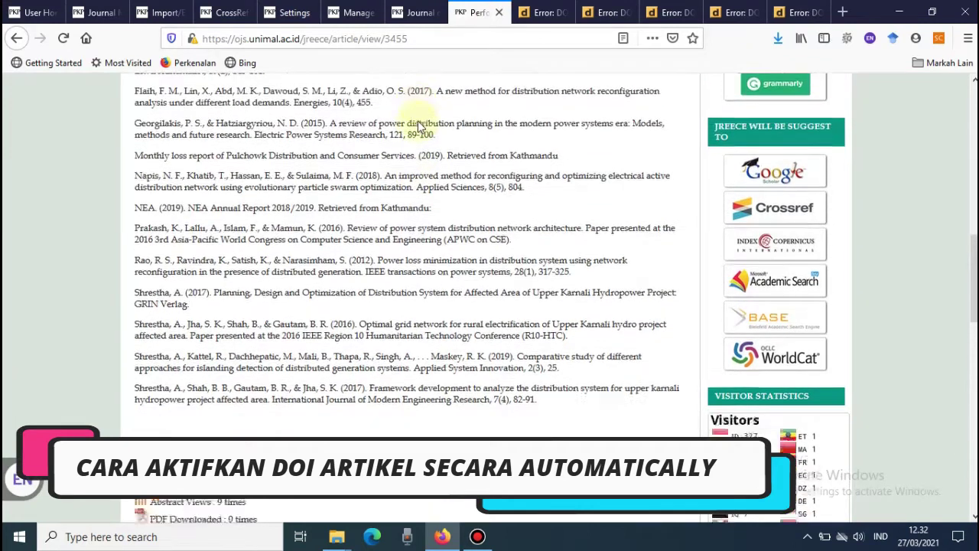
pyautogui.scroll(-3, 419, 126)
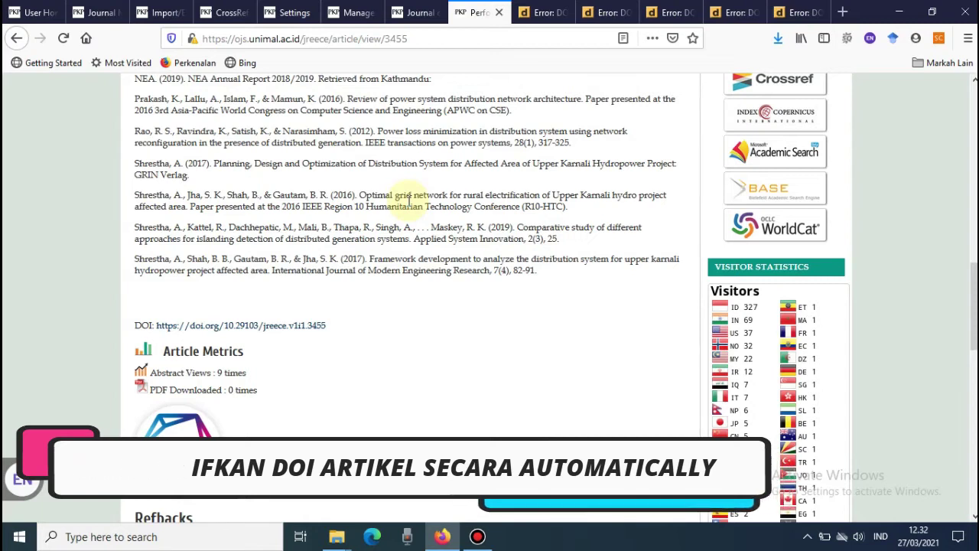
# - Return to the journal's article list, then inspect the doi.org page for 10.29103/jreece.v1i1.3619 and highlight its heading
pyautogui.click(418, 12)
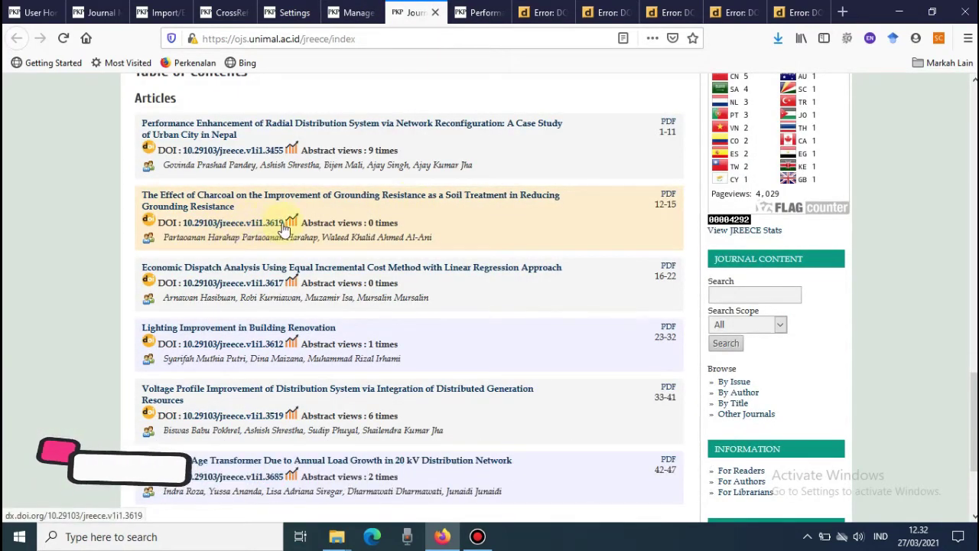
pyautogui.click(555, 7)
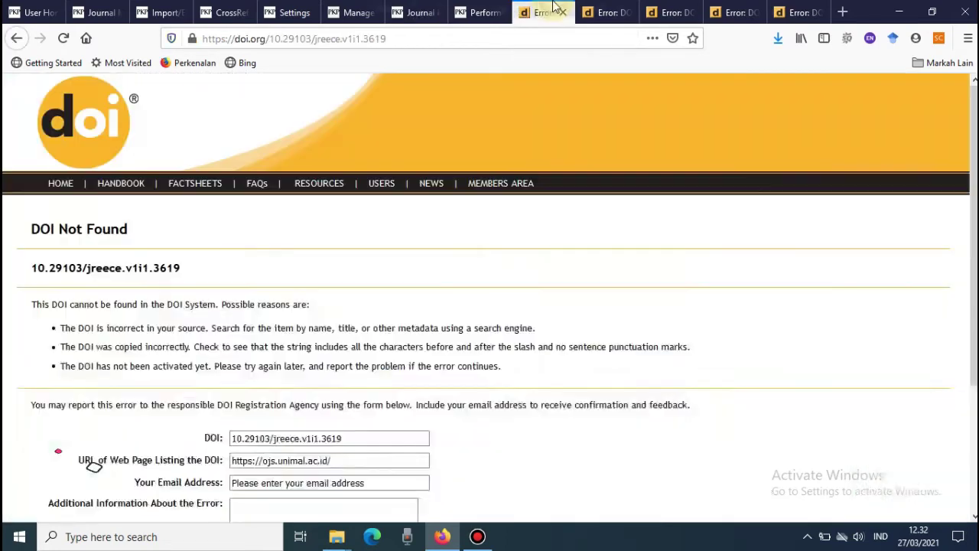
pyautogui.scroll(-5, 440, 191)
pyautogui.scroll(3, 444, 208)
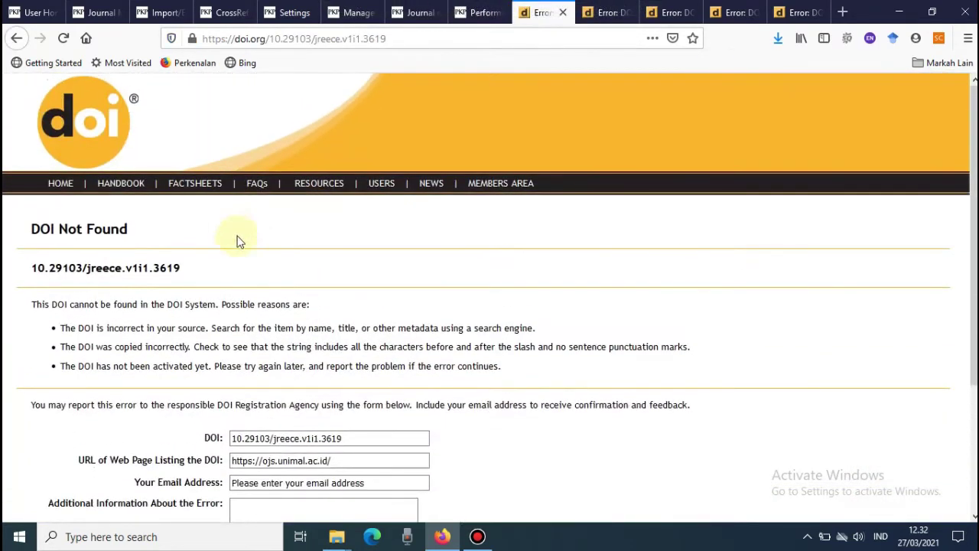
pyautogui.moveTo(35, 231); pyautogui.dragTo(133, 230)
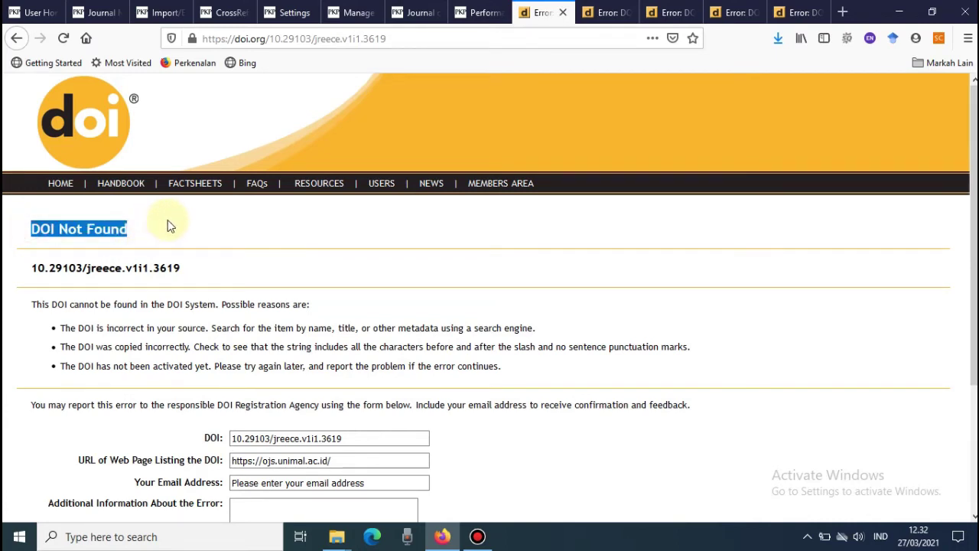
# - Review the abstract, references, DOI link and web address of the article "Performance Enhancement of Radial Distribution System"
pyautogui.click(413, 13)
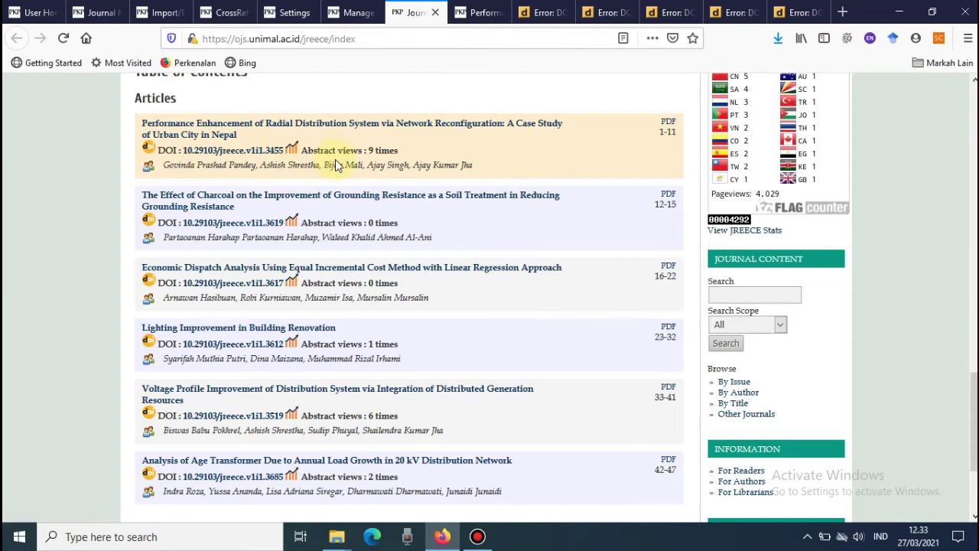
pyautogui.scroll(1, 293, 303)
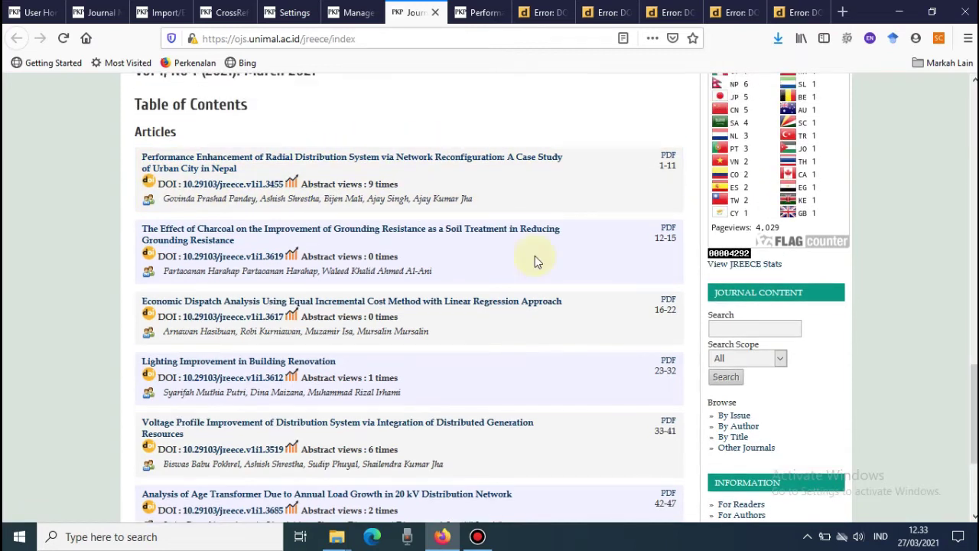
pyautogui.hotkey('ctrl', 'Tab')
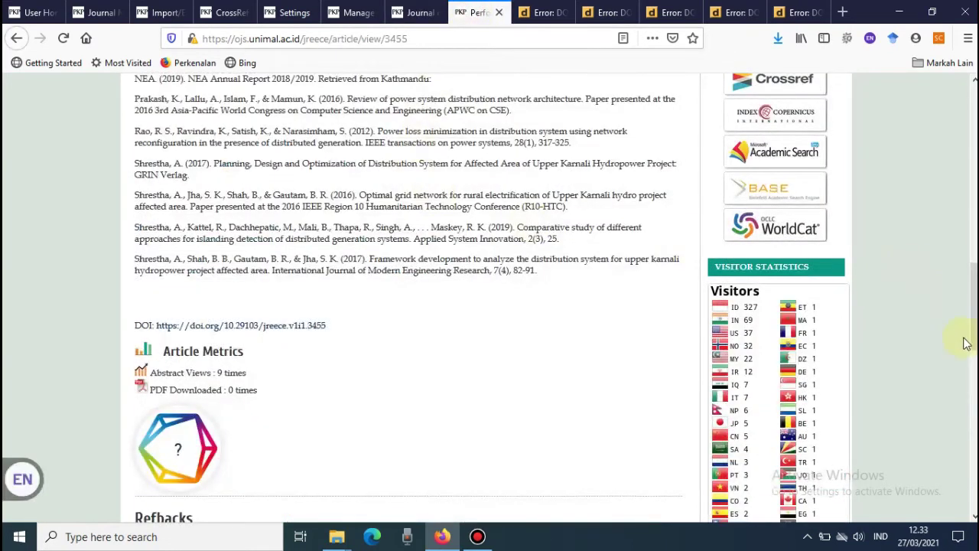
pyautogui.moveTo(972, 346); pyautogui.dragTo(971, 219)
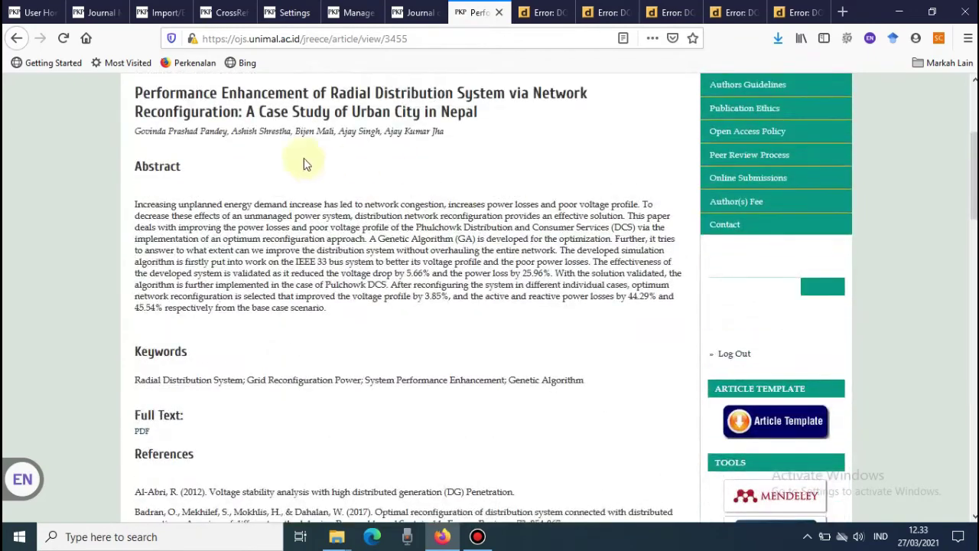
pyautogui.scroll(-4, 222, 160)
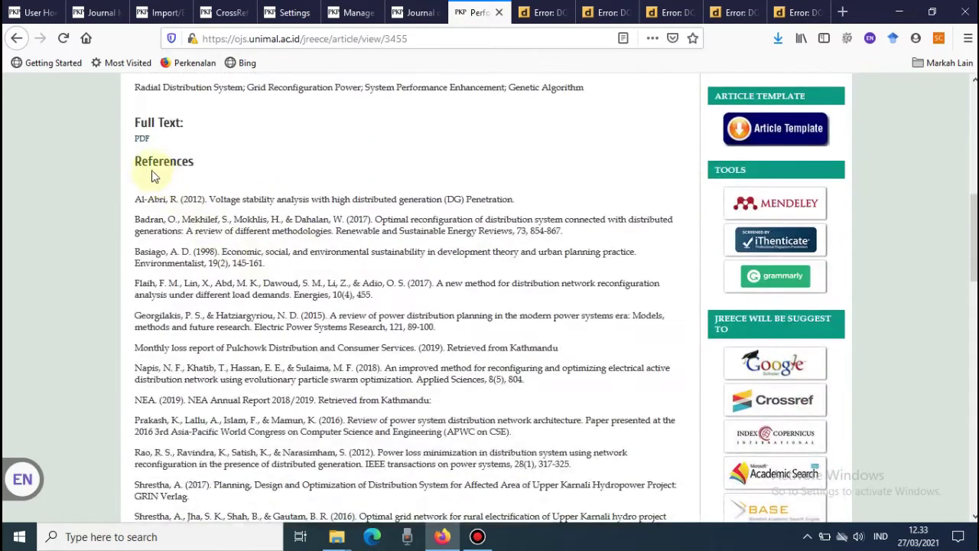
pyautogui.scroll(-4, 210, 306)
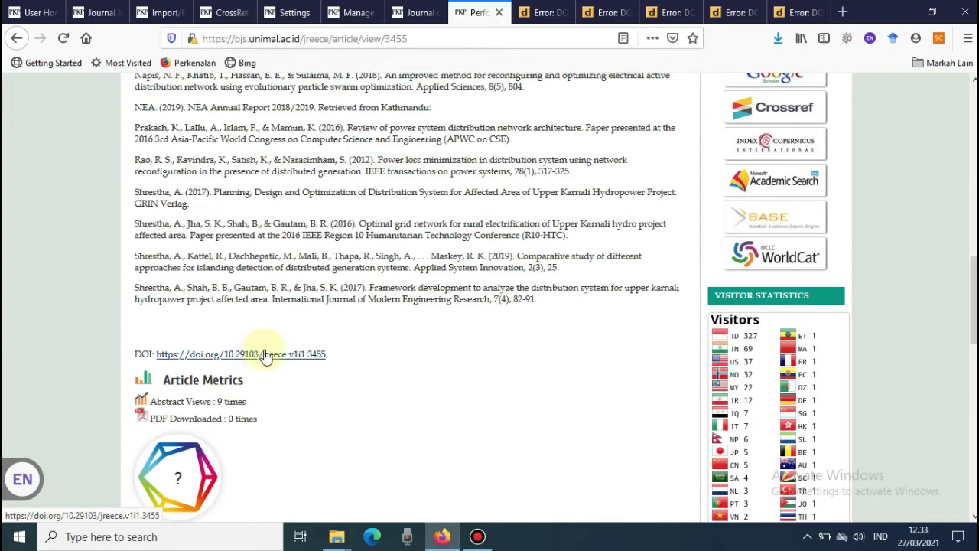
pyautogui.moveTo(415, 38); pyautogui.dragTo(193, 38)
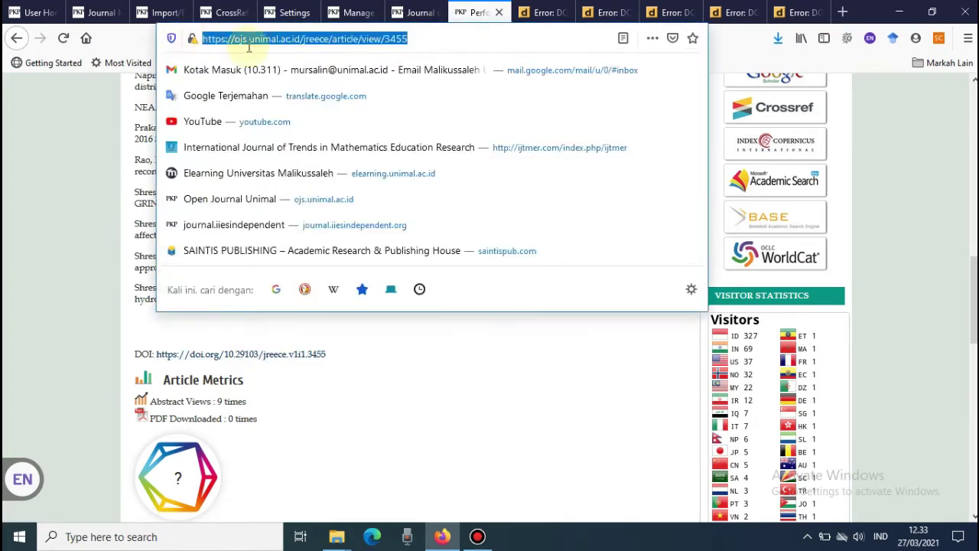
pyautogui.click(470, 342)
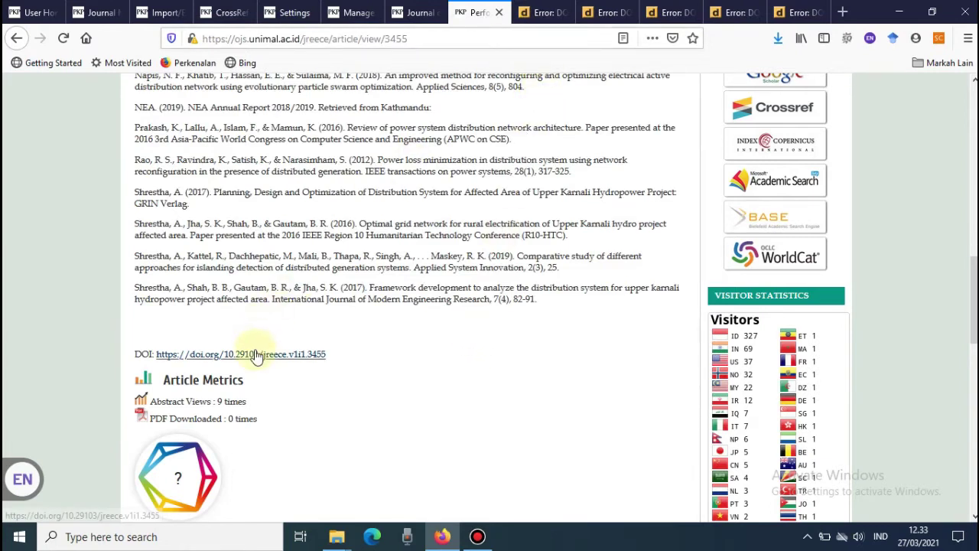
# - Recheck the doi.org page for jreece.v1i1.3619 and compare it with the first article's DOI, 10.29103/jreece.v1i1.3455, in the issue list
pyautogui.click(542, 13)
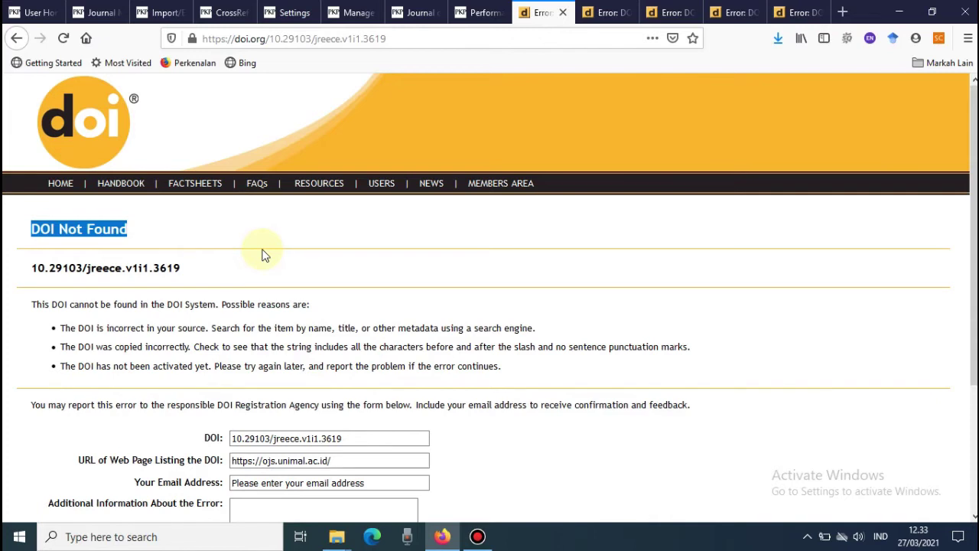
pyautogui.click(413, 12)
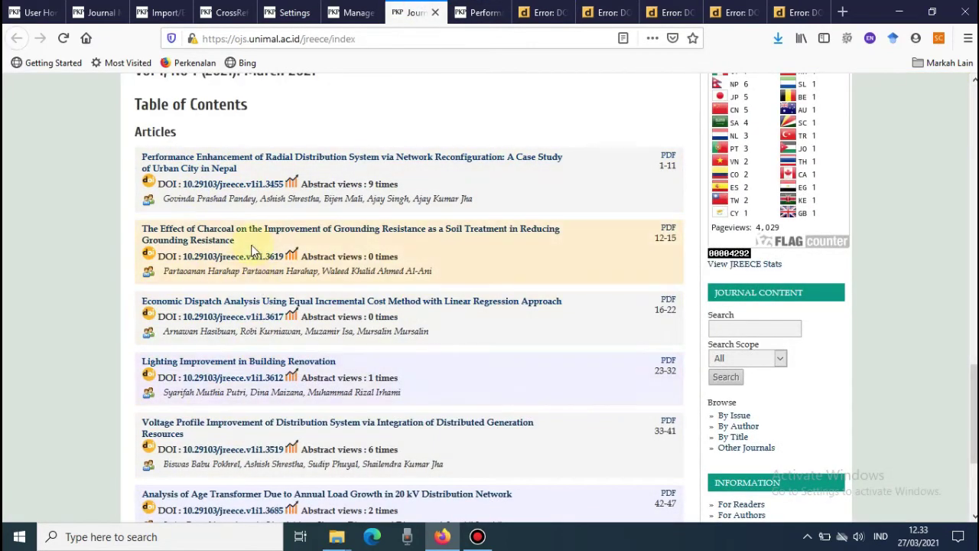
pyautogui.scroll(-1, 497, 329)
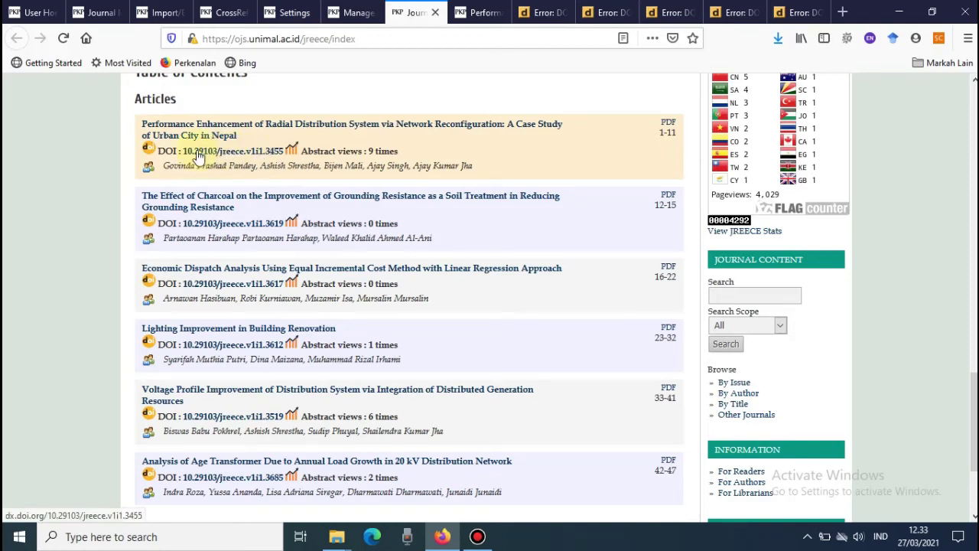
pyautogui.click(277, 156)
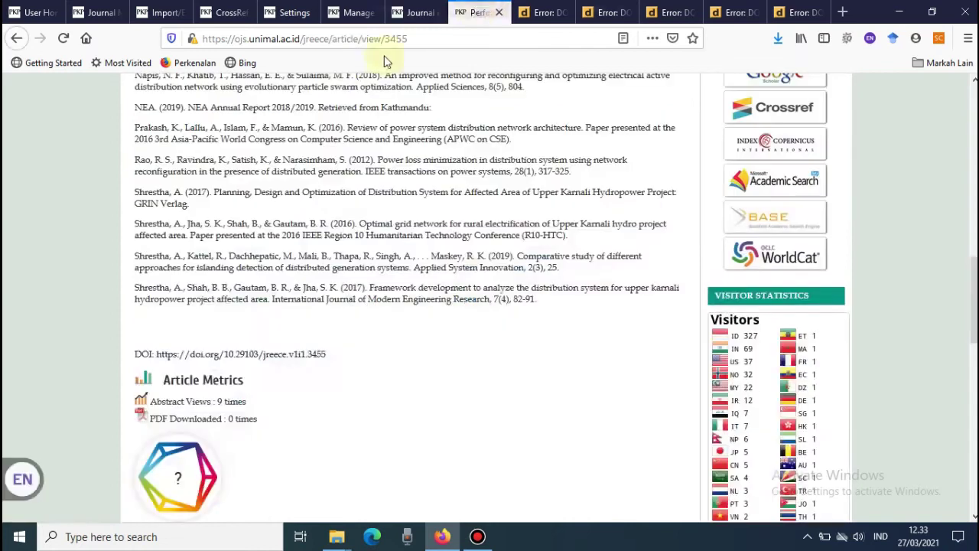
# - Reload article 3455 from its web address and check the title shown on the page
pyautogui.click(440, 38)
pyautogui.moveTo(436, 38); pyautogui.dragTo(197, 39)
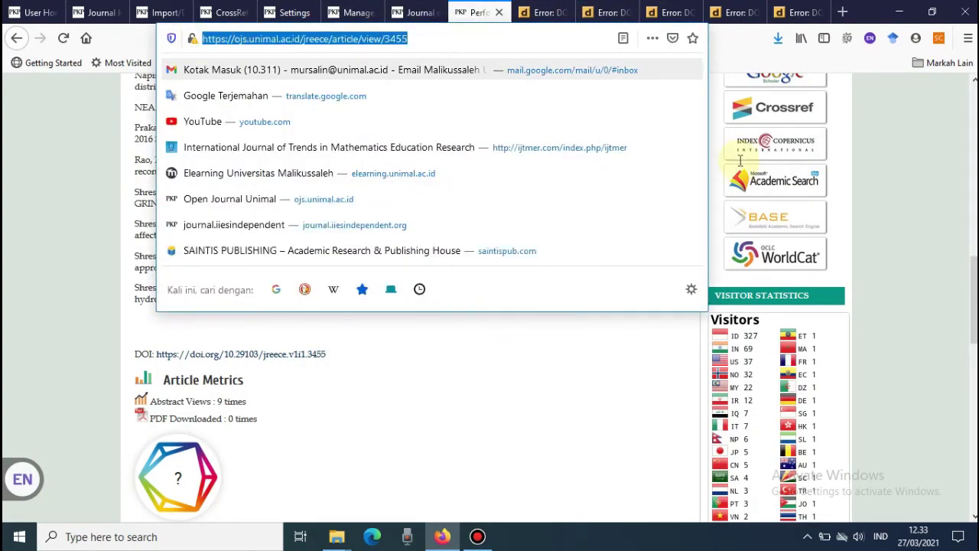
pyautogui.press('Return')
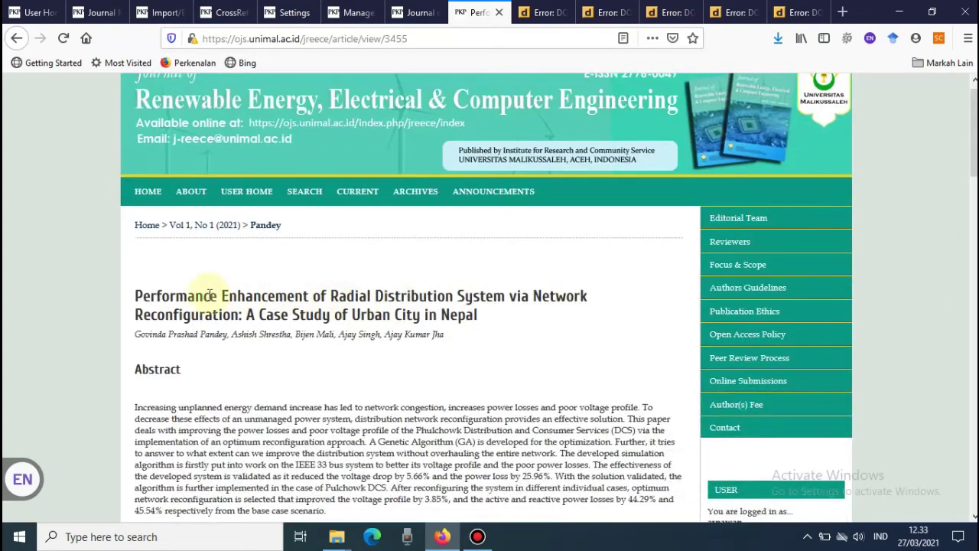
pyautogui.scroll(-2, 207, 291)
pyautogui.moveTo(135, 226); pyautogui.dragTo(505, 225)
pyautogui.click(515, 247)
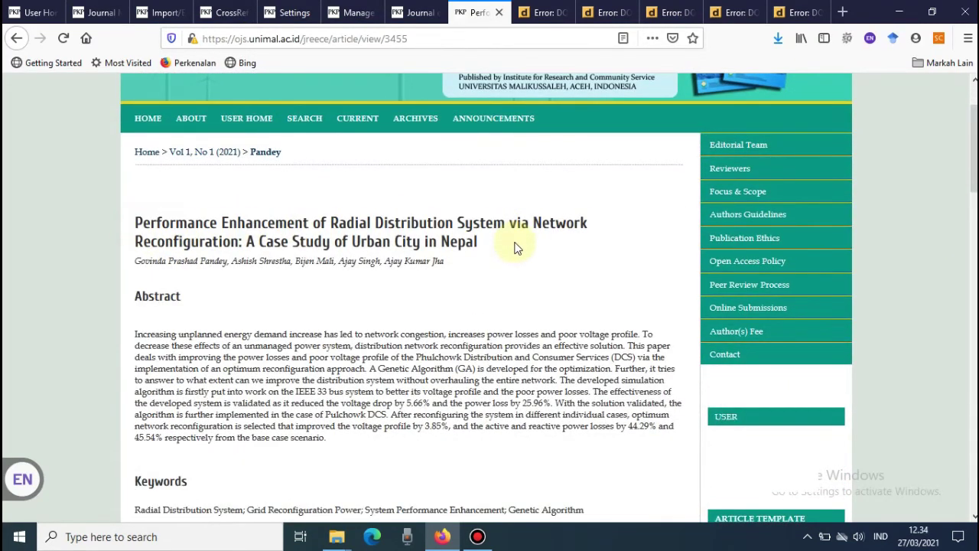
# - Highlight the article ID 3455 at the end of the article's web address
pyautogui.click(413, 38)
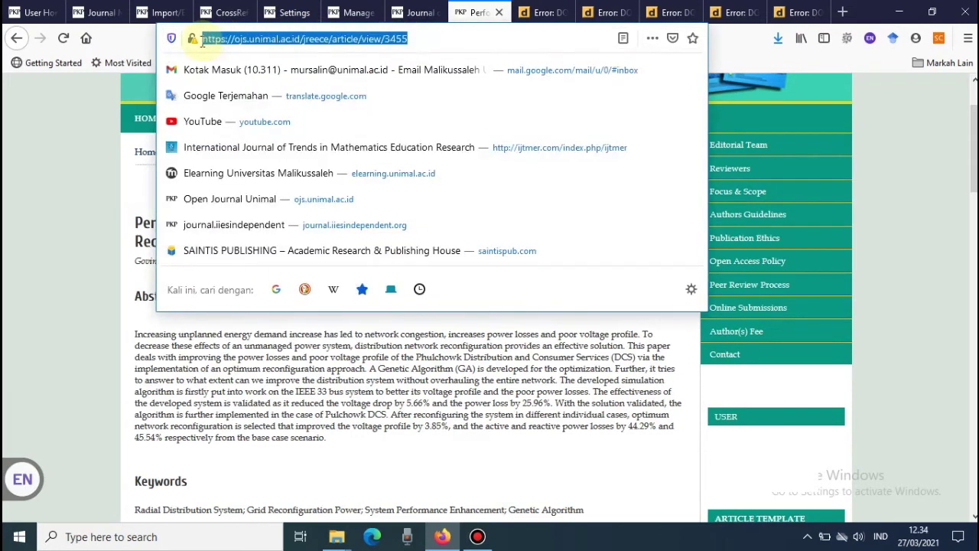
pyautogui.doubleClick(393, 39)
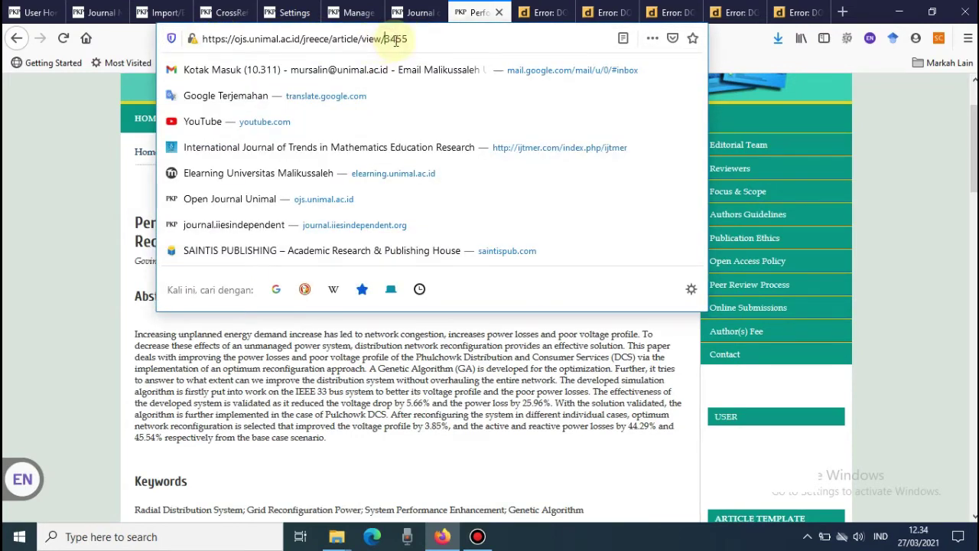
pyautogui.write('345')
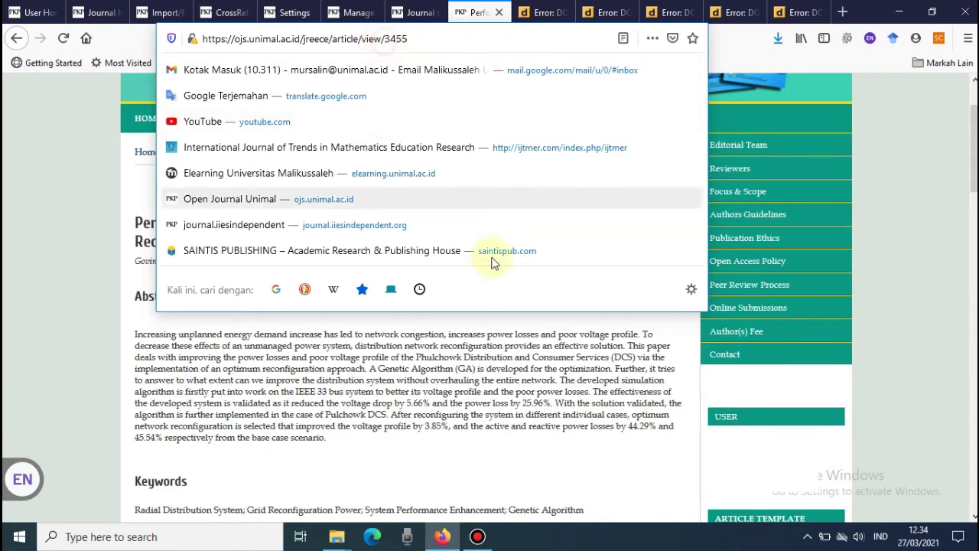
pyautogui.click(525, 328)
pyautogui.moveTo(973, 128); pyautogui.dragTo(973, 128)
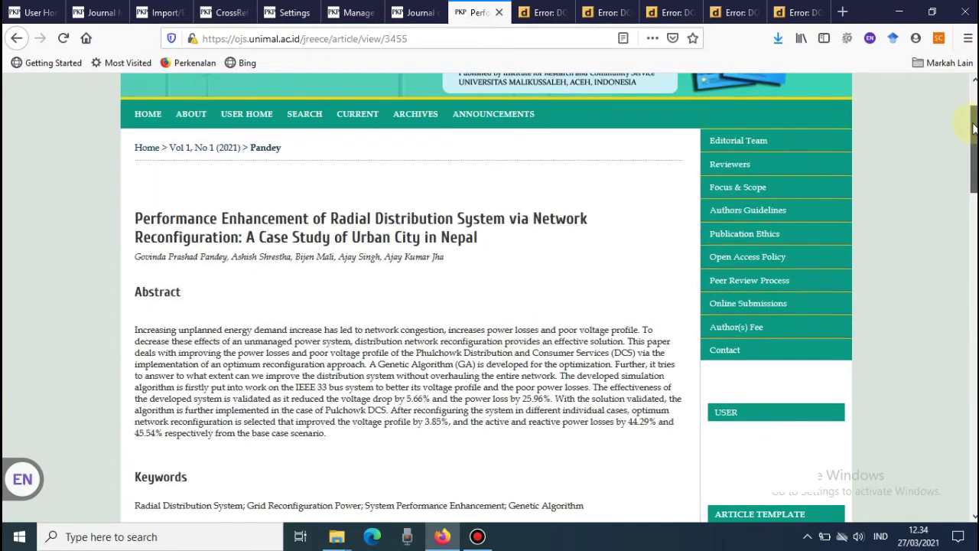
pyautogui.moveTo(432, 38); pyautogui.dragTo(386, 40)
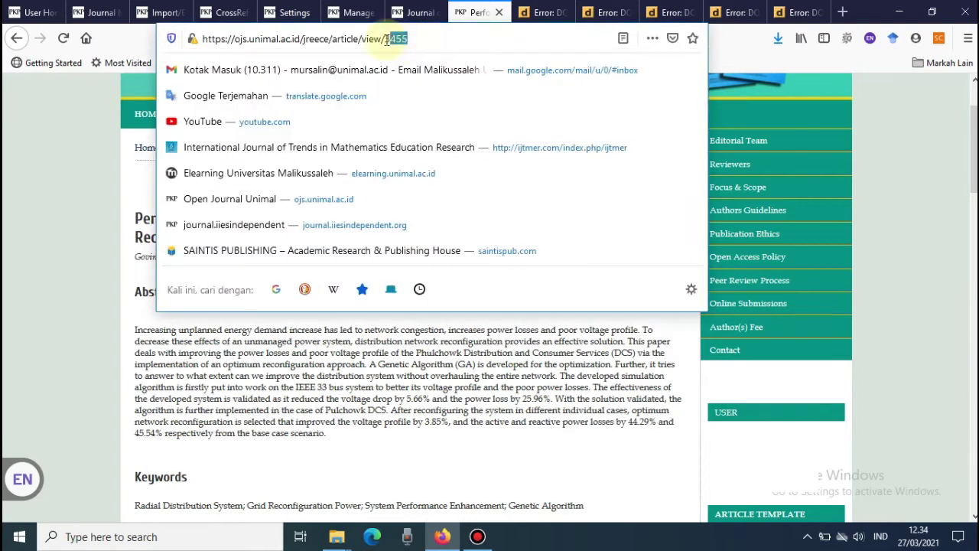
# - Compare the DOI link below the references with the article's web address and title
pyautogui.moveTo(973, 145); pyautogui.dragTo(973, 319)
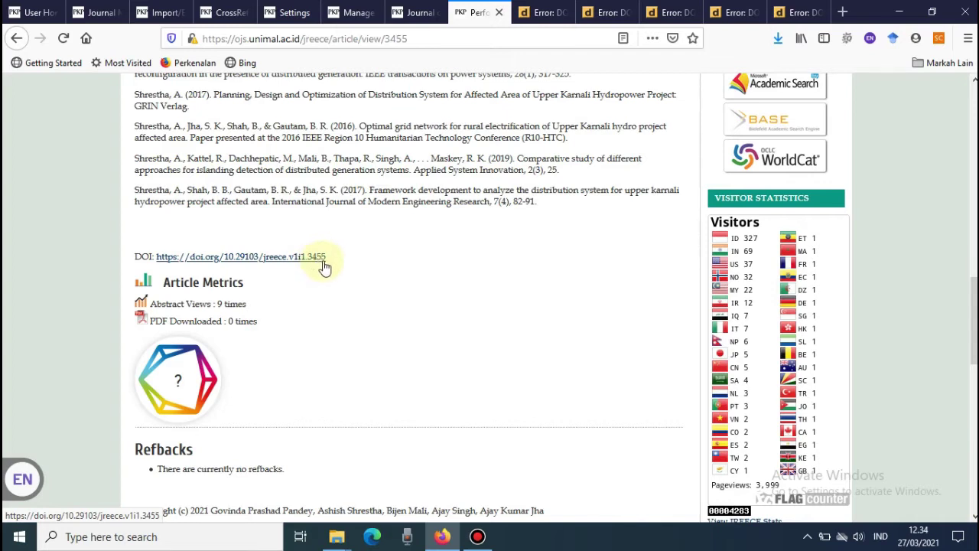
pyautogui.moveTo(968, 334); pyautogui.dragTo(969, 145)
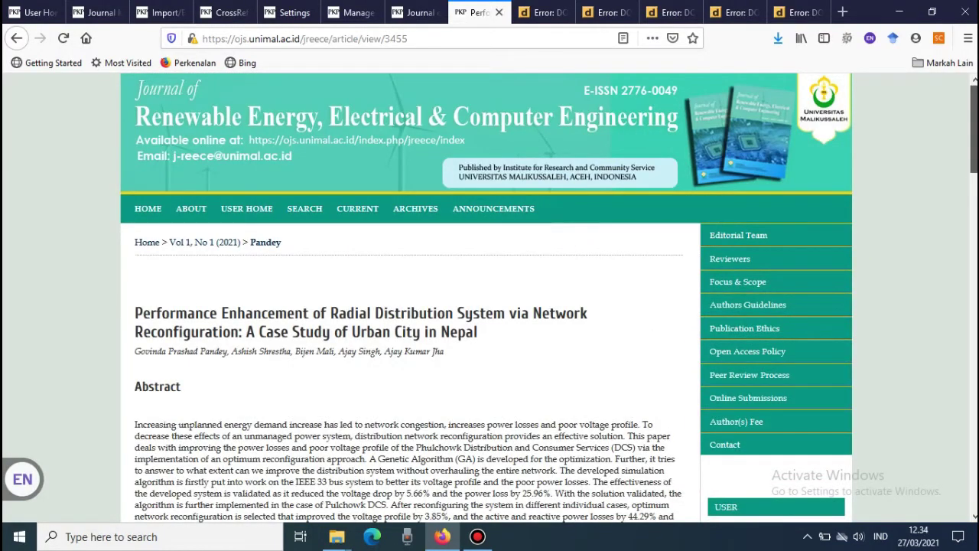
pyautogui.scroll(-4, 398, 83)
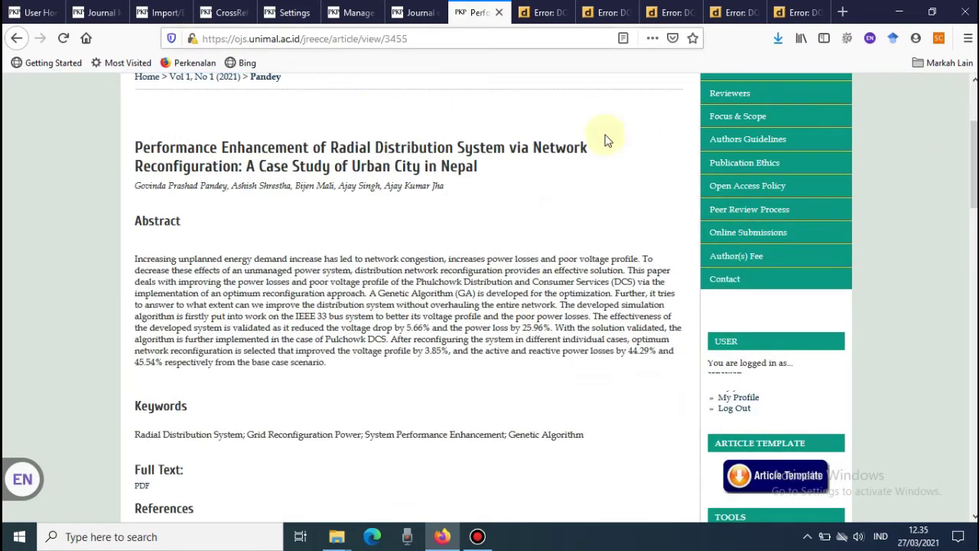
pyautogui.scroll(3, 489, 298)
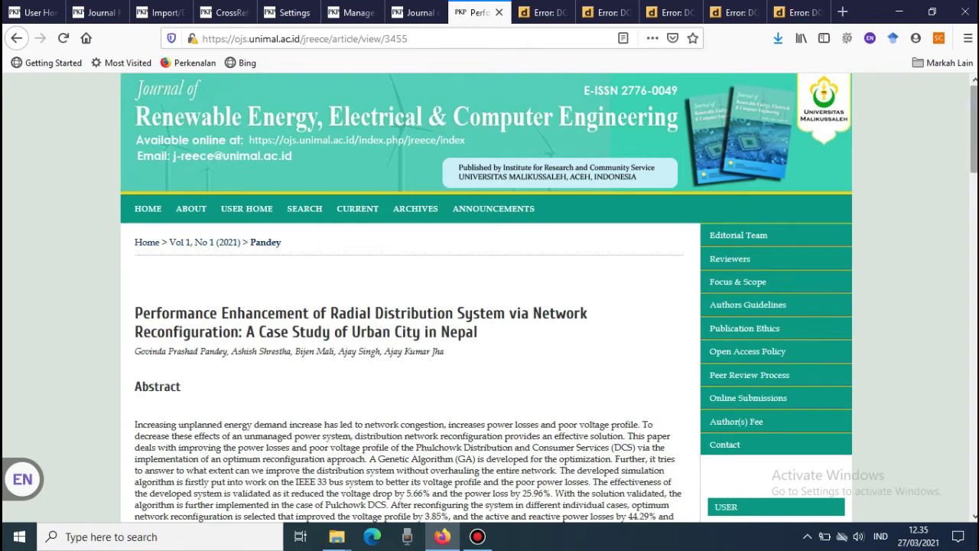
# - Go to the journal's User Home and open its Journal Management page
pyautogui.click(35, 9)
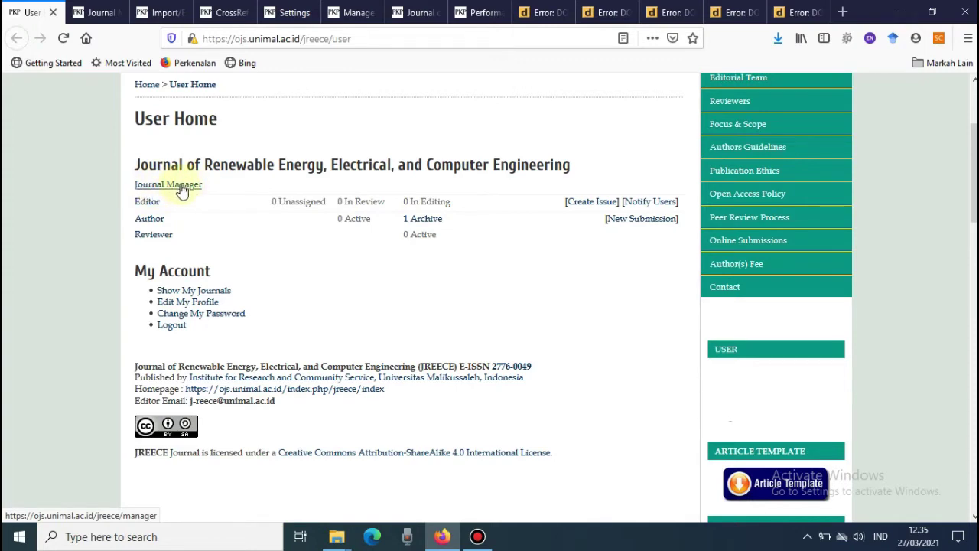
pyautogui.click(100, 15)
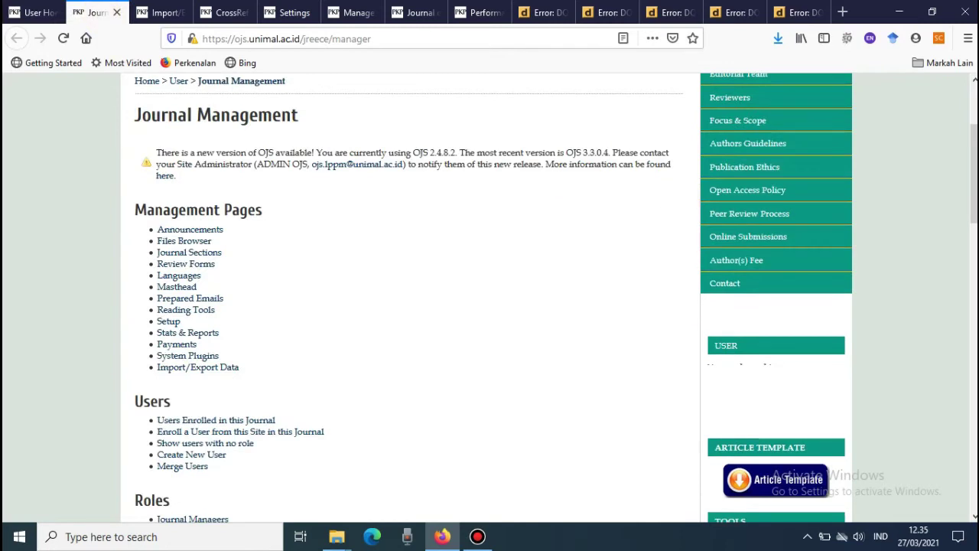
# - Look through the management pages, users and roles listed on the Journal Management page
pyautogui.scroll(2, 775, 211)
pyautogui.scroll(-3, 548, 296)
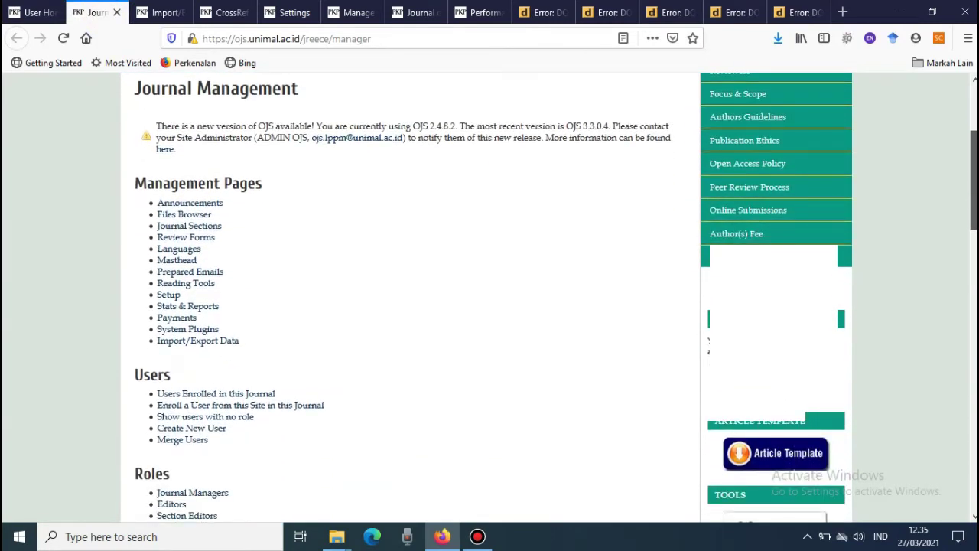
pyautogui.scroll(-1, 548, 297)
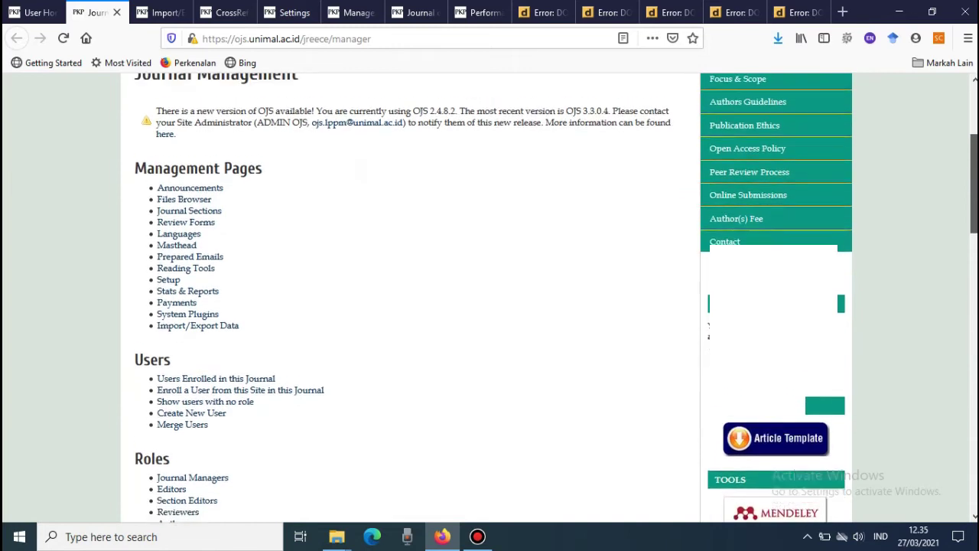
pyautogui.scroll(-2, 549, 297)
pyautogui.scroll(4, 548, 297)
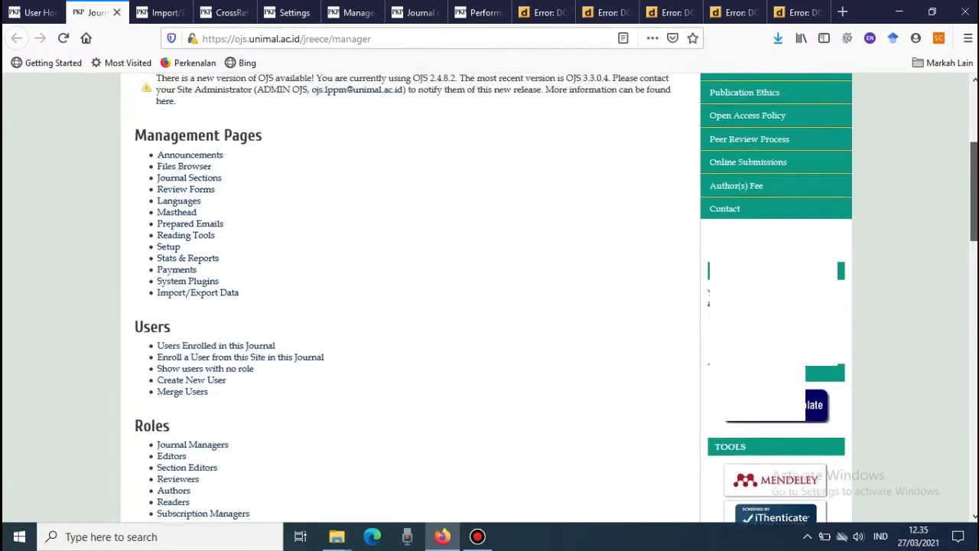
pyautogui.scroll(-2, 548, 297)
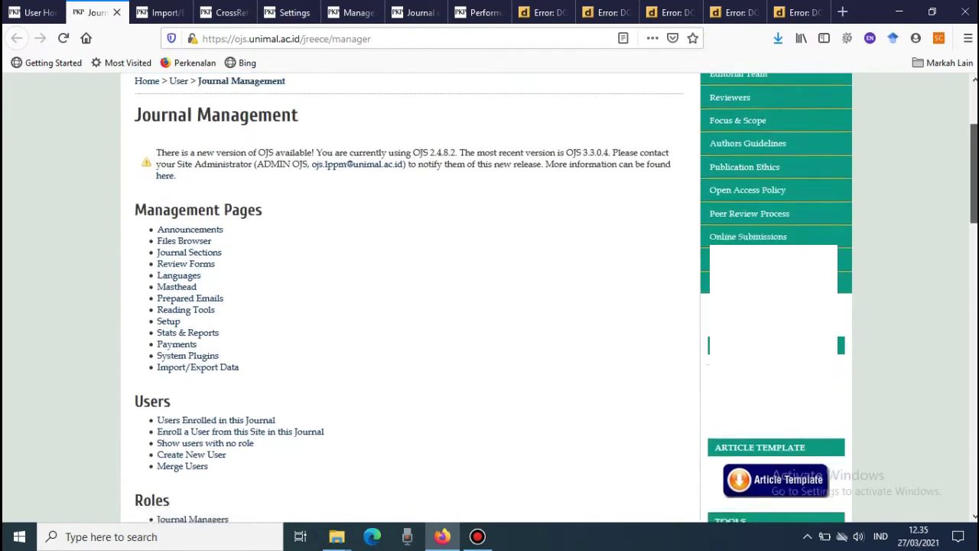
pyautogui.scroll(-1, 549, 297)
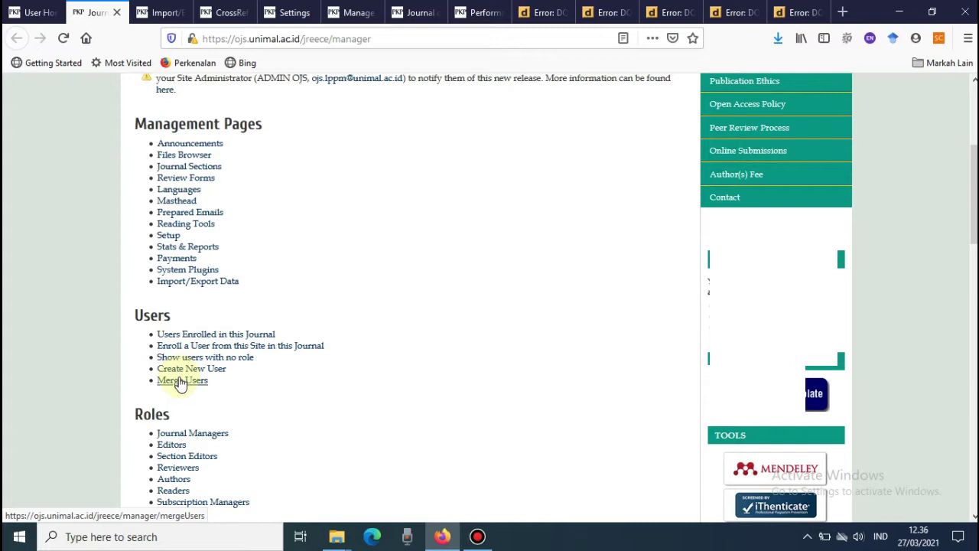
pyautogui.scroll(-3, 229, 345)
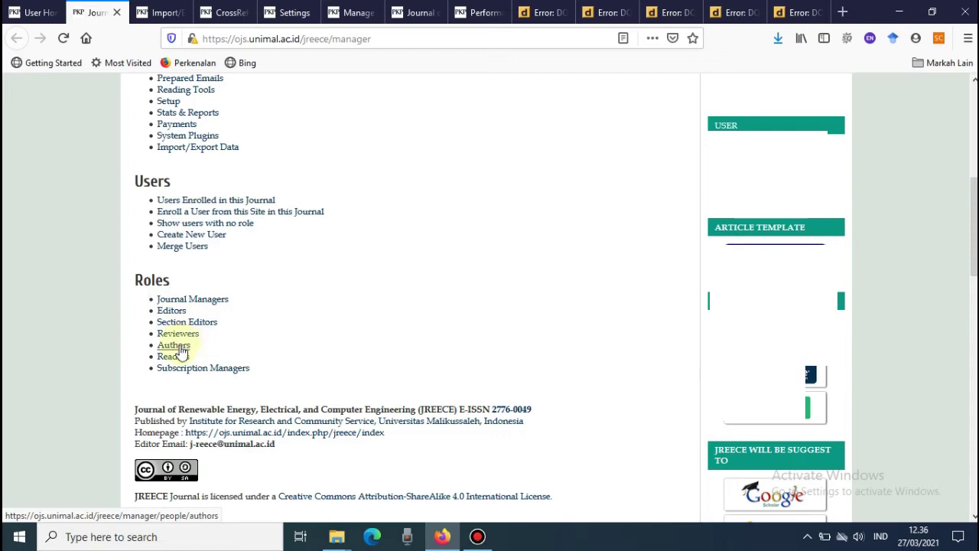
pyautogui.scroll(1, 775, 383)
pyautogui.scroll(5, 490, 298)
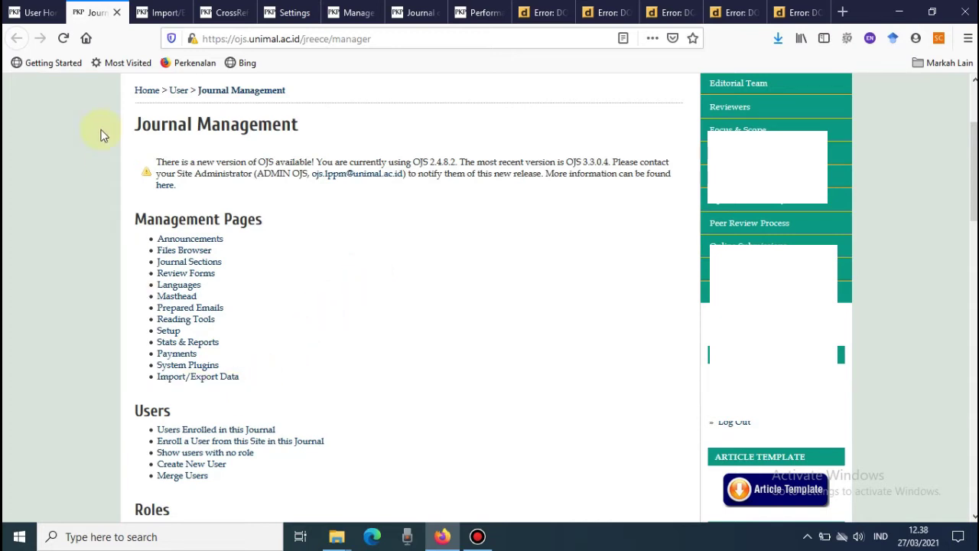
# - Go back to User Home, return to Journal Management through the Journal Manager role, and highlight its Management Pages heading
pyautogui.click(34, 13)
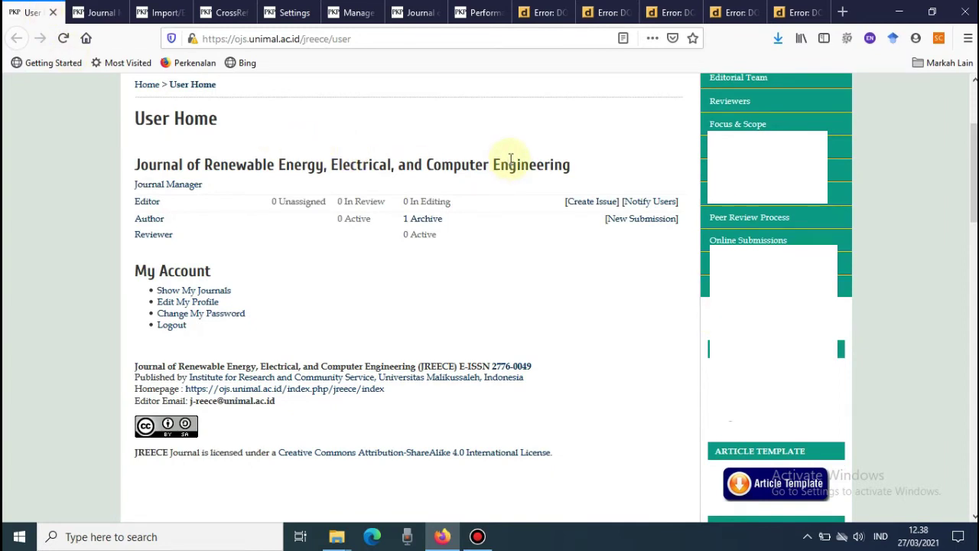
pyautogui.middleClick(182, 190)
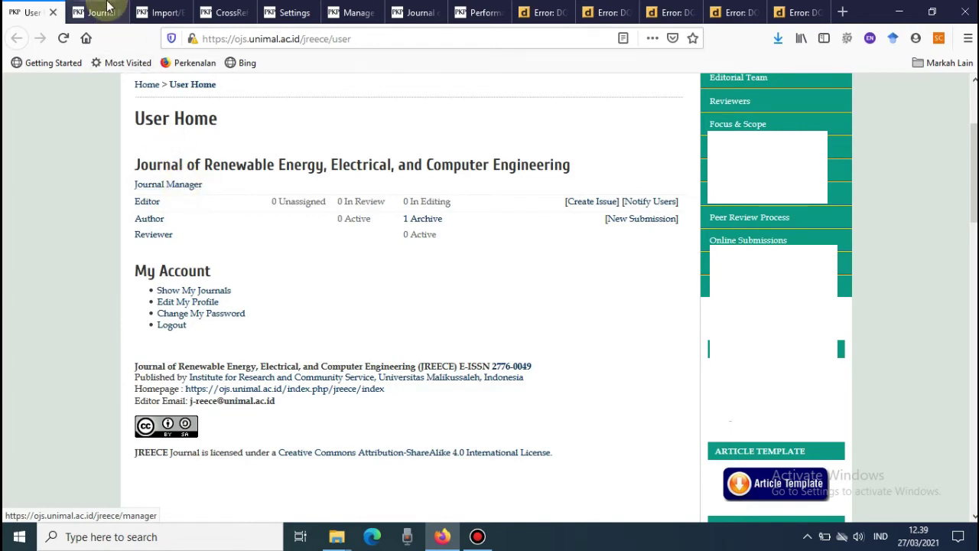
pyautogui.click(98, 13)
pyautogui.moveTo(132, 127); pyautogui.dragTo(304, 130)
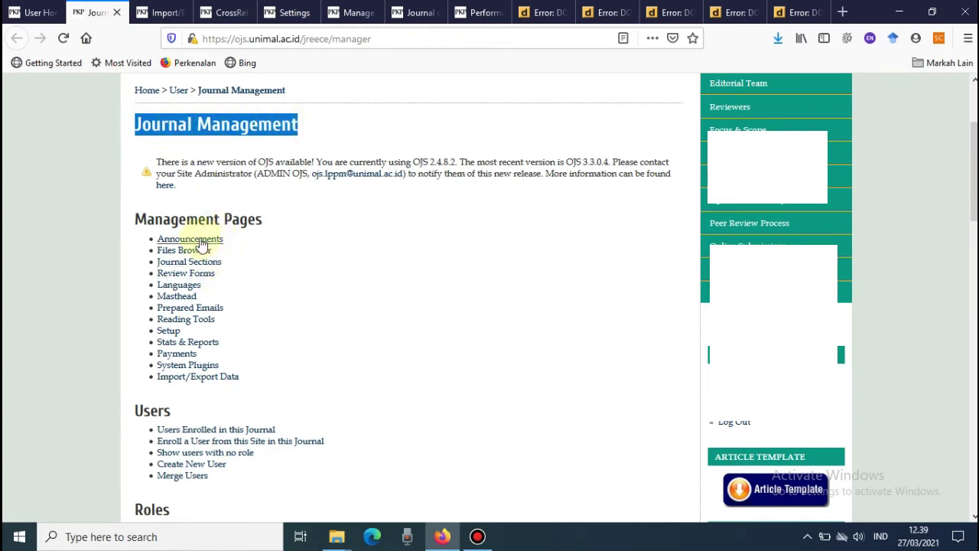
pyautogui.moveTo(136, 216); pyautogui.dragTo(260, 219)
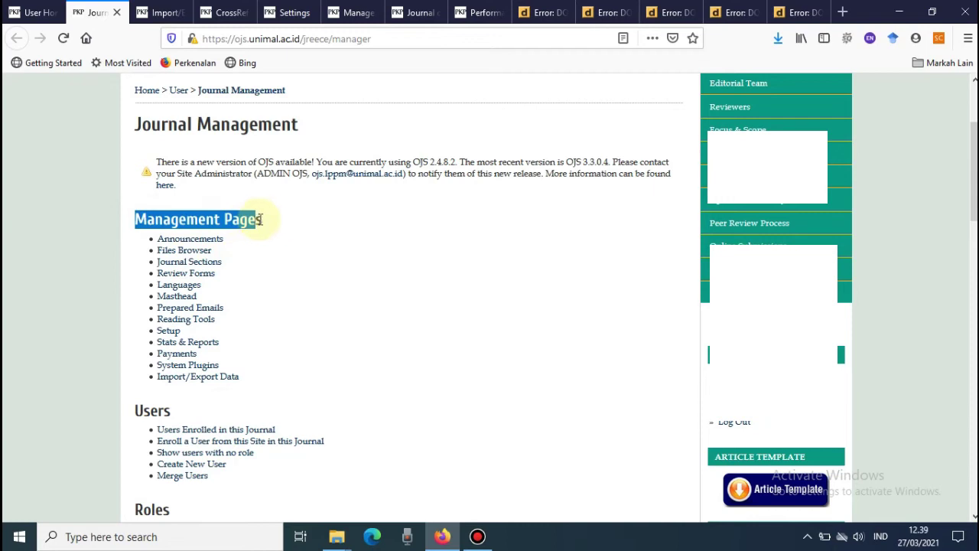
# - Open the Import/Export Data page from the Management Pages list and look over the available plugins
pyautogui.click(191, 384)
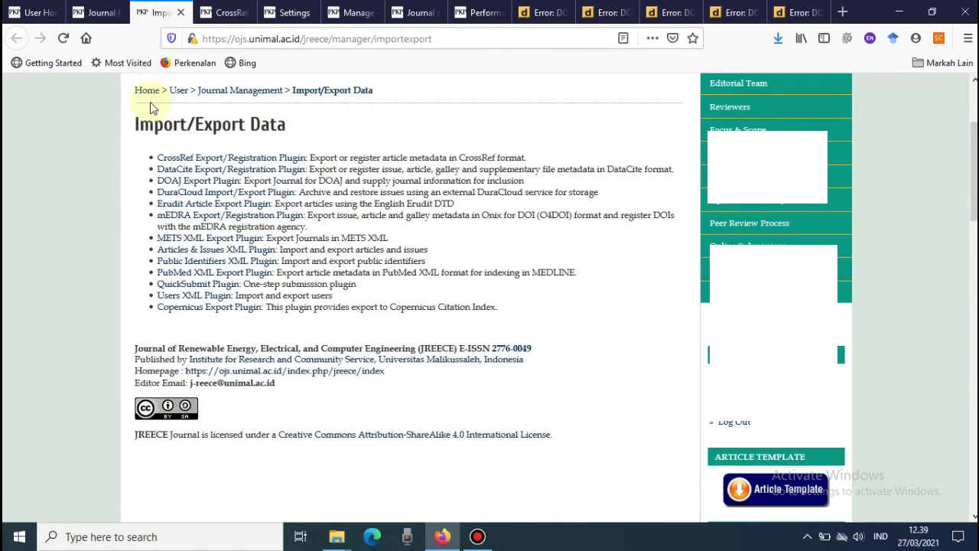
pyautogui.moveTo(135, 125); pyautogui.dragTo(291, 124)
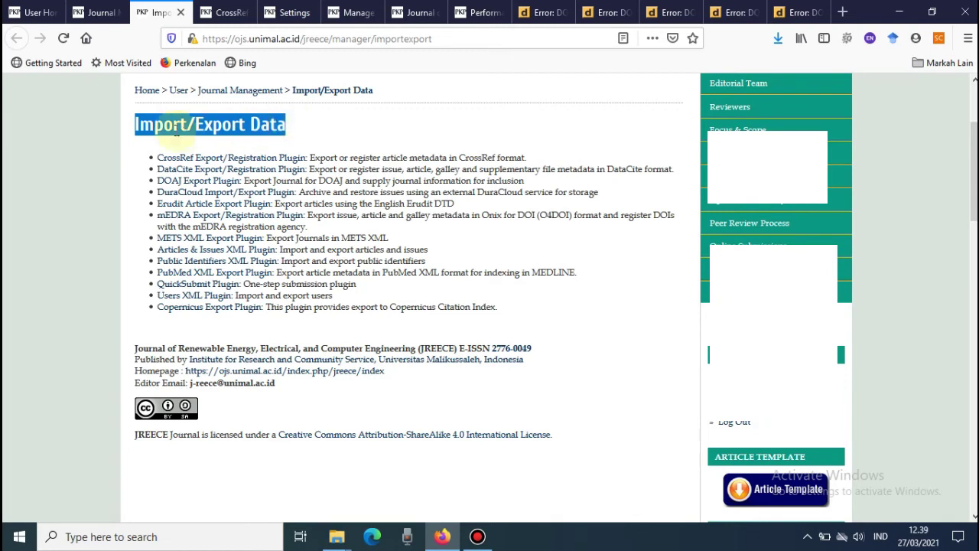
pyautogui.click(299, 130)
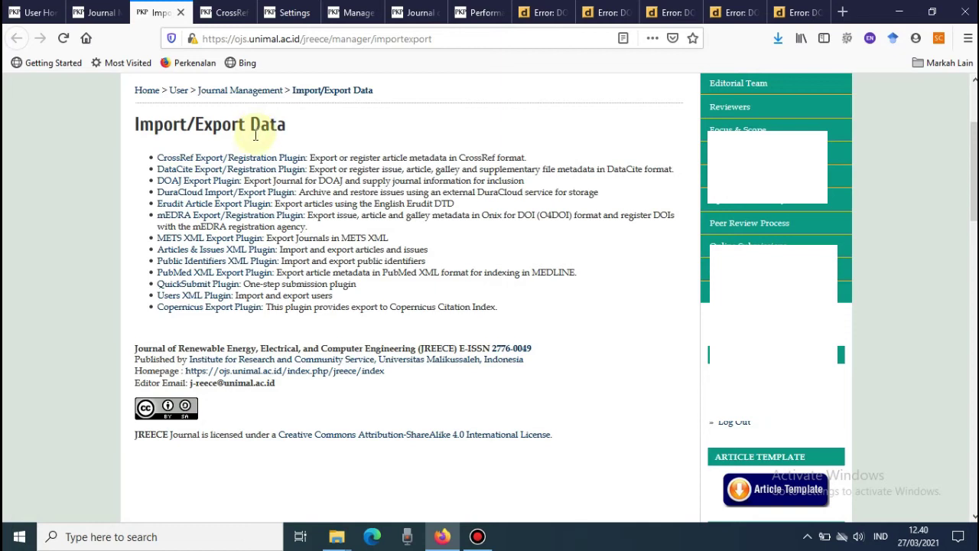
pyautogui.scroll(-2, 253, 135)
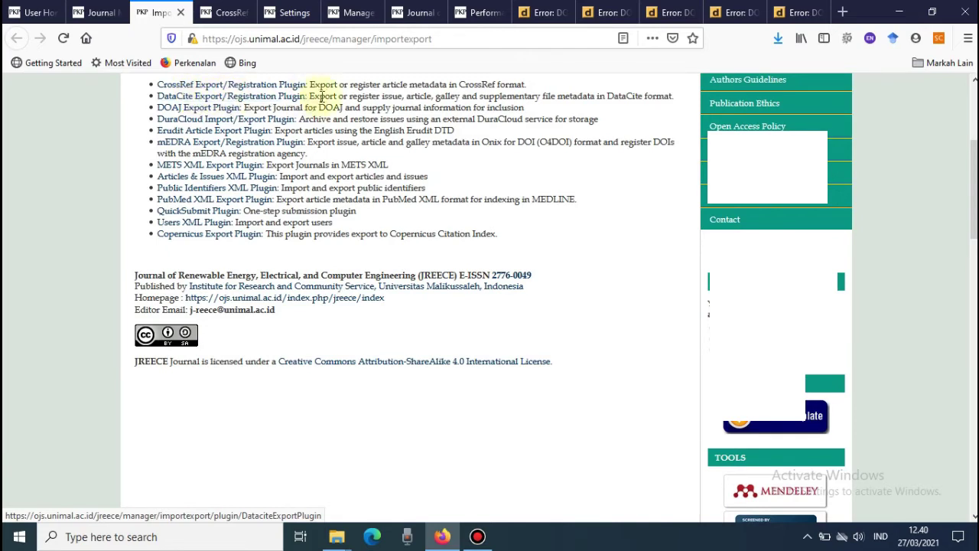
pyautogui.scroll(2, 352, 103)
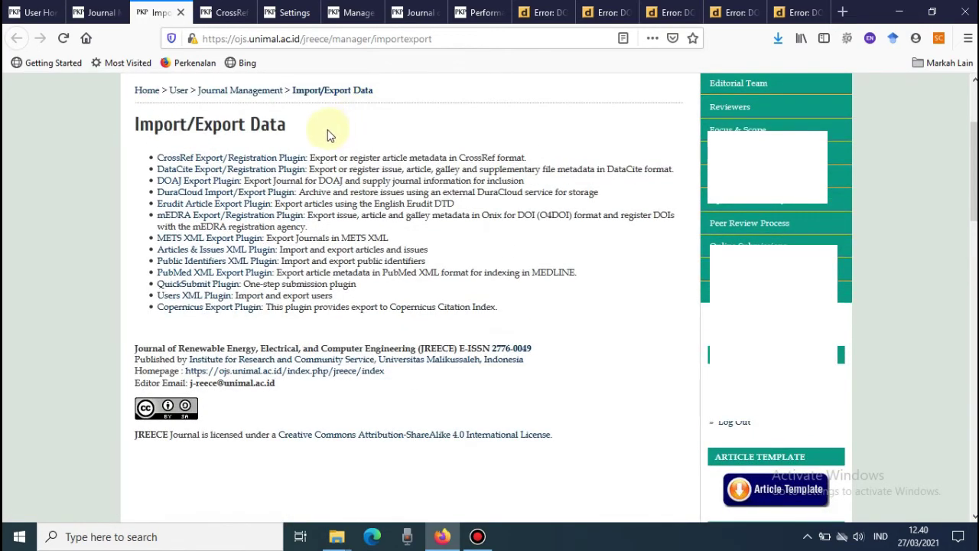
# - Open the CrossRef Export/Registration Plugin page from the Import/Export Data list
pyautogui.click(187, 159)
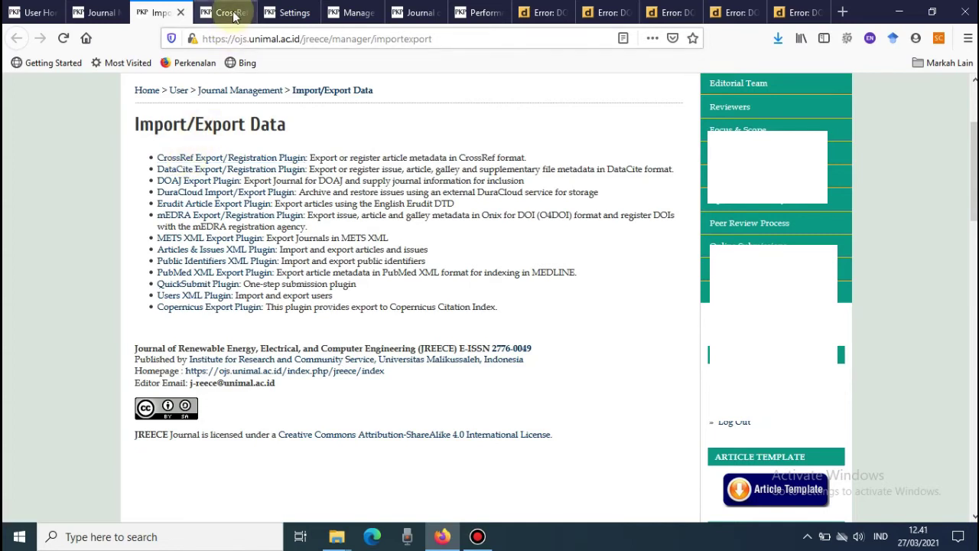
pyautogui.moveTo(135, 121); pyautogui.dragTo(236, 140)
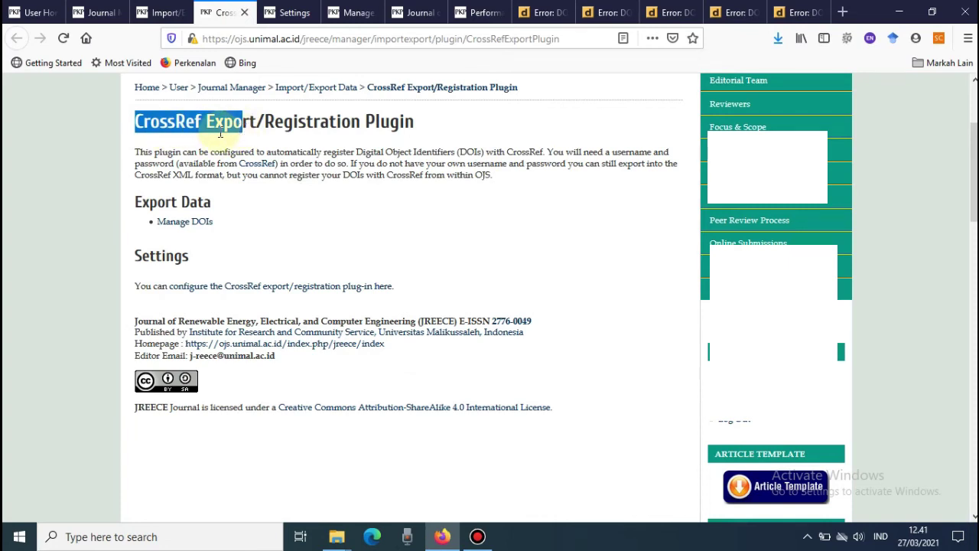
pyautogui.click(198, 150)
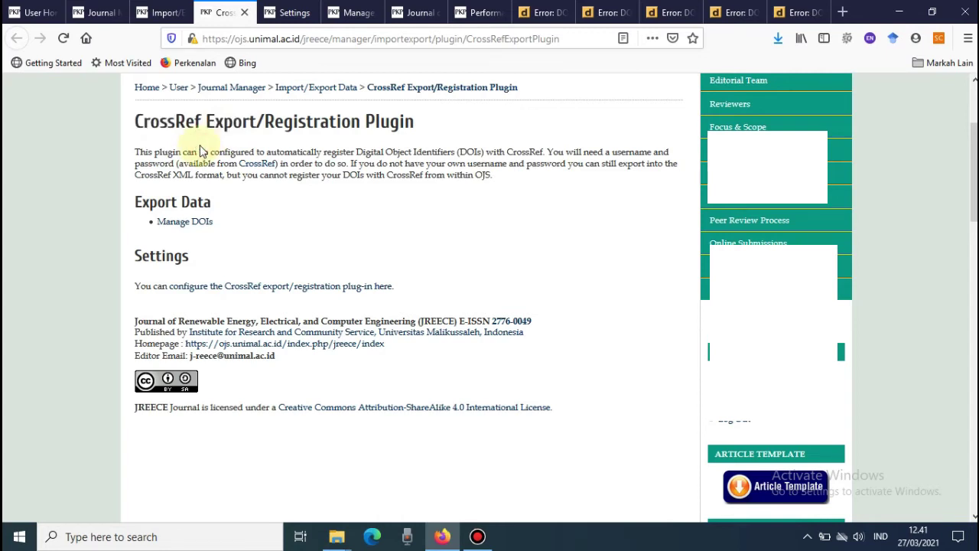
# - Open the CrossRef plugin's settings and review the depositor, account and automatic DOI registration fields
pyautogui.moveTo(135, 256); pyautogui.dragTo(189, 256)
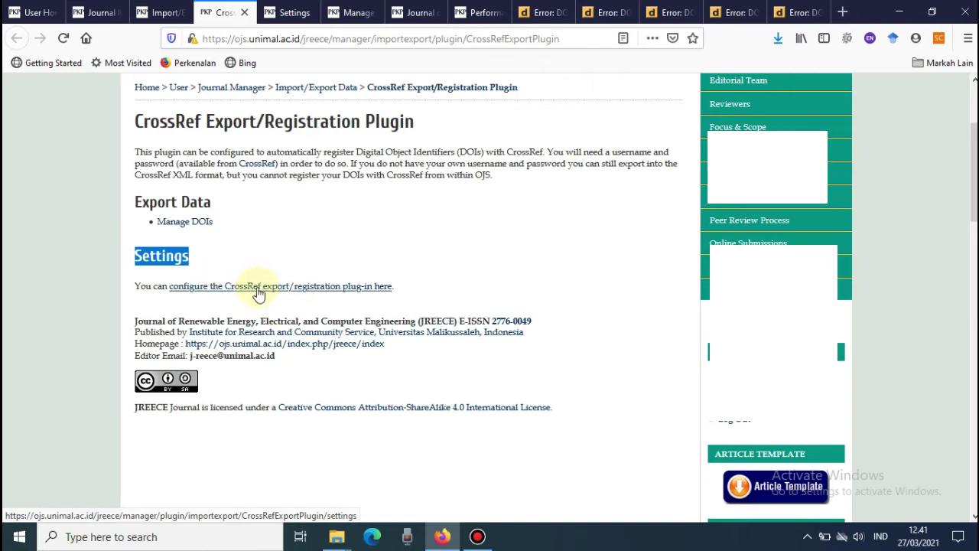
pyautogui.click(302, 9)
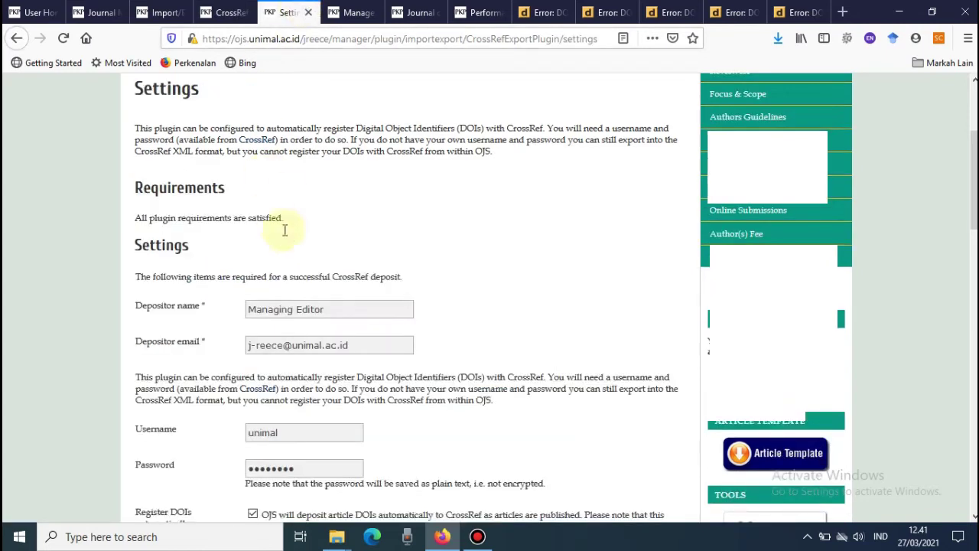
pyautogui.moveTo(974, 167); pyautogui.dragTo(973, 200)
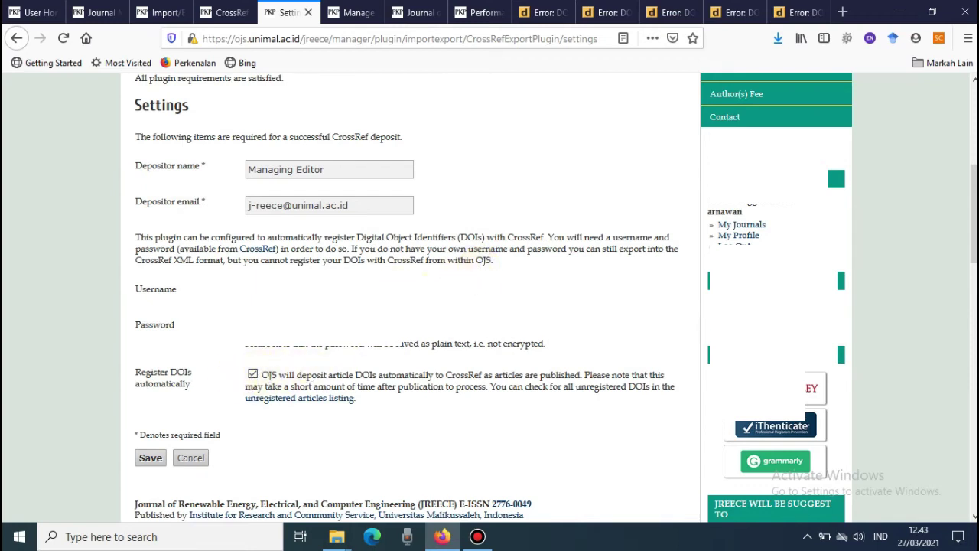
# - Go back to the CrossRef plugin page, open its Manage DOIs article list, and check the articles' selection and deposit status
pyautogui.click(233, 11)
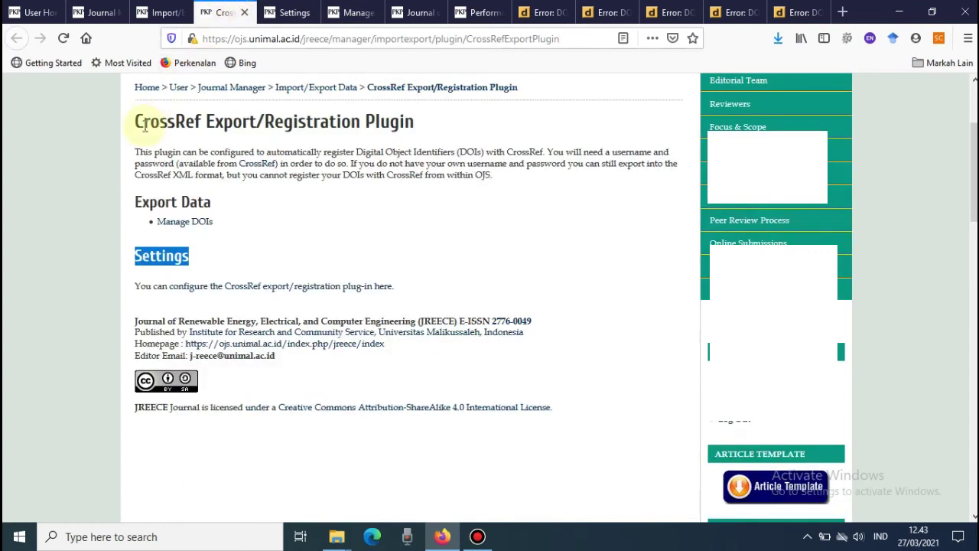
pyautogui.moveTo(143, 120); pyautogui.dragTo(258, 122)
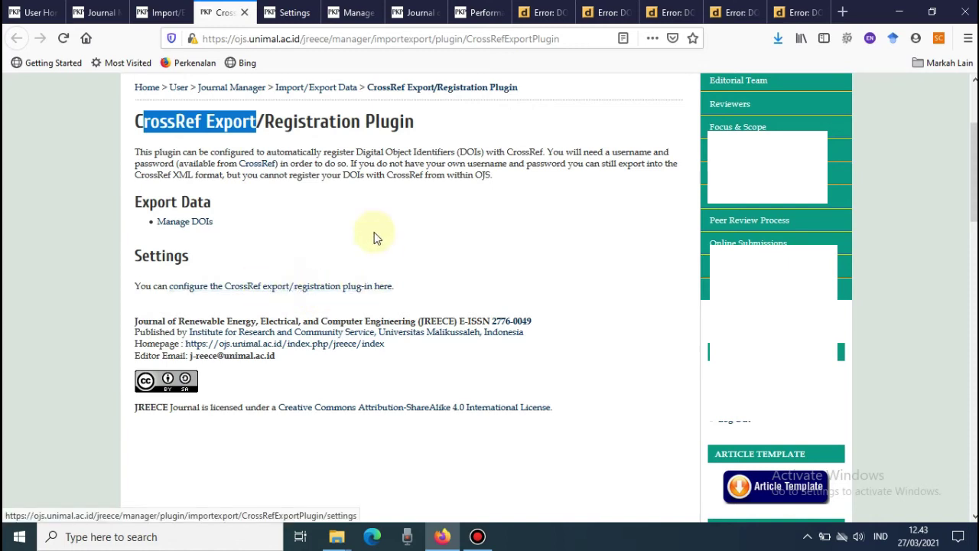
pyautogui.click(350, 11)
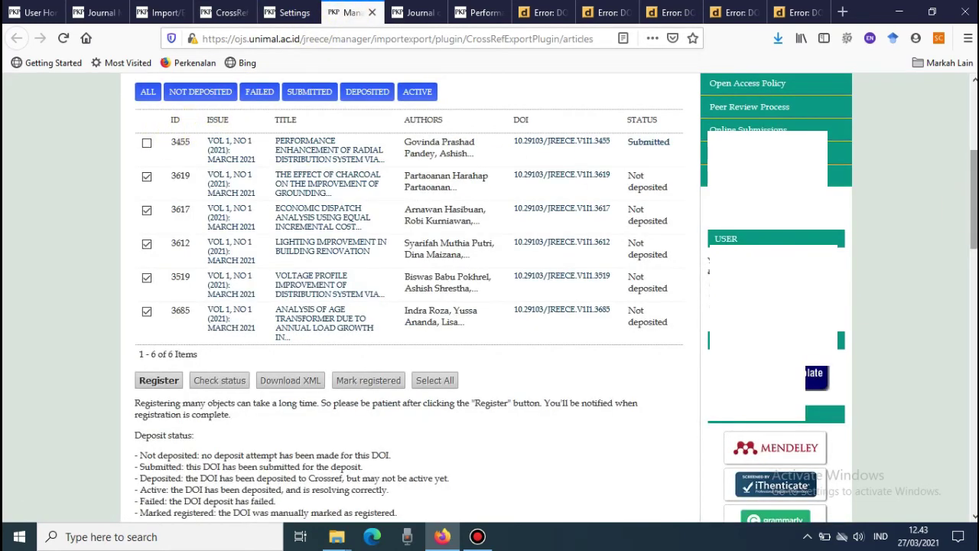
pyautogui.scroll(1, 409, 298)
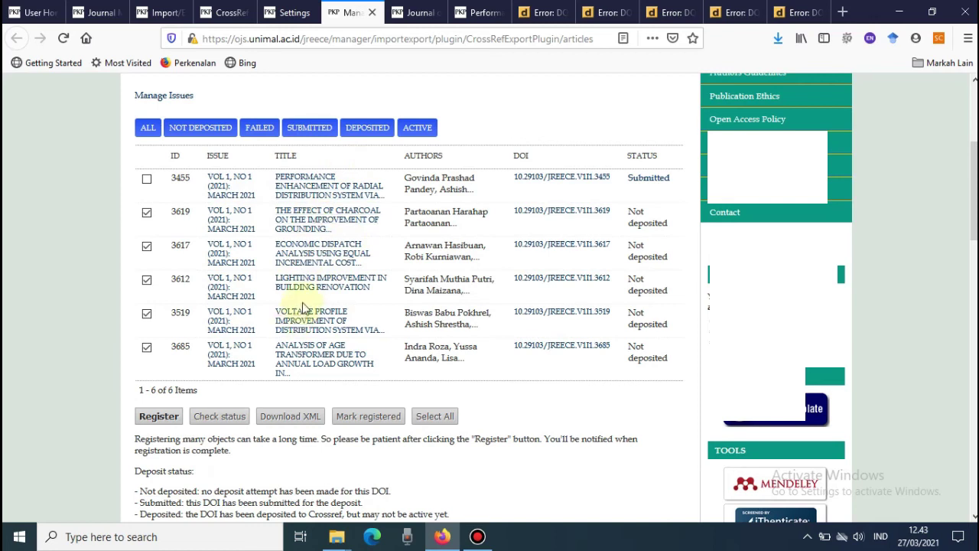
pyautogui.click(147, 313)
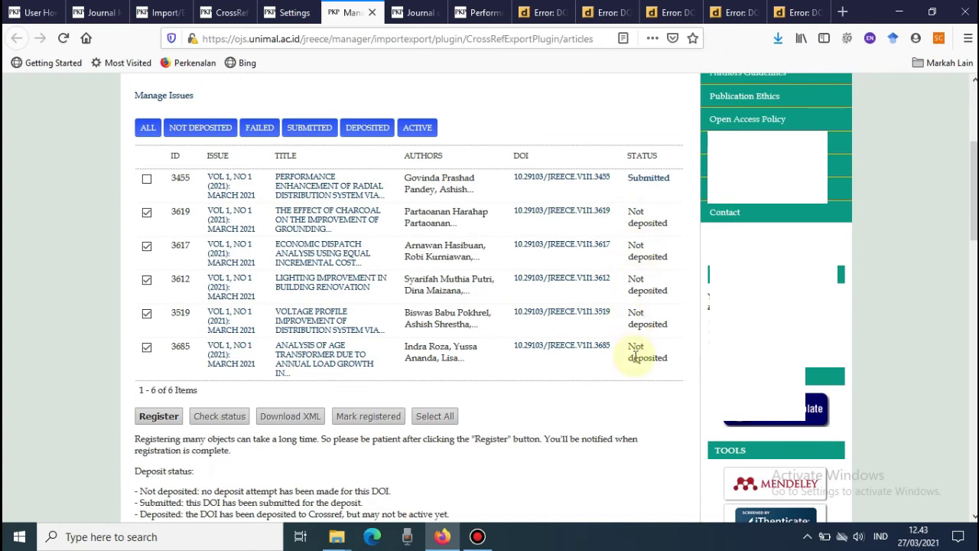
# - Check the doi.org pages for articles 3619, 3617 and 3612, then return to the Manage DOIs article list
pyautogui.click(540, 12)
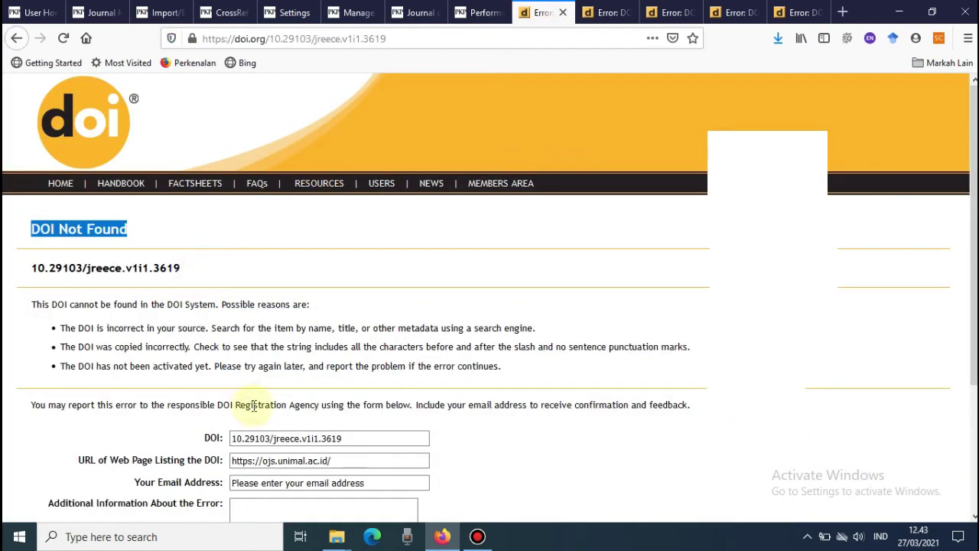
pyautogui.click(608, 11)
pyautogui.click(665, 7)
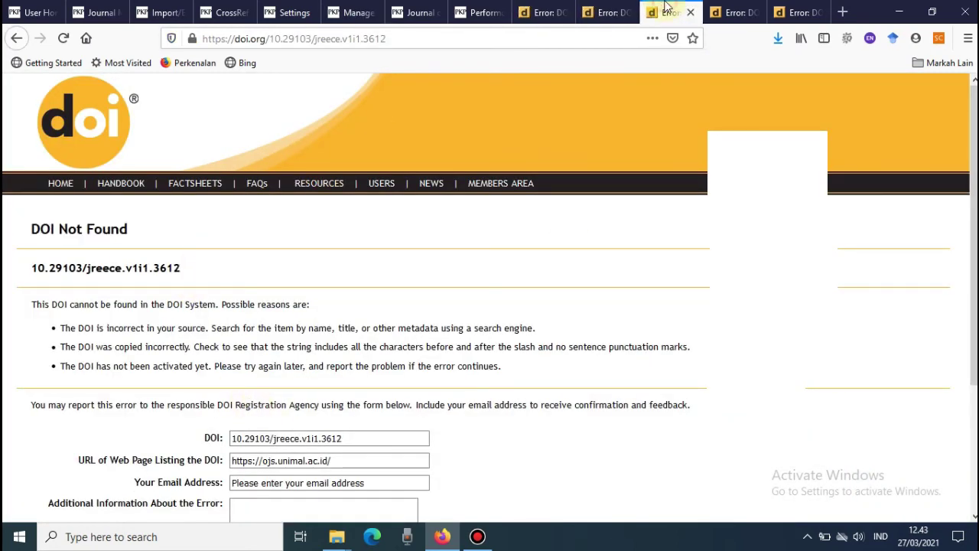
pyautogui.click(352, 13)
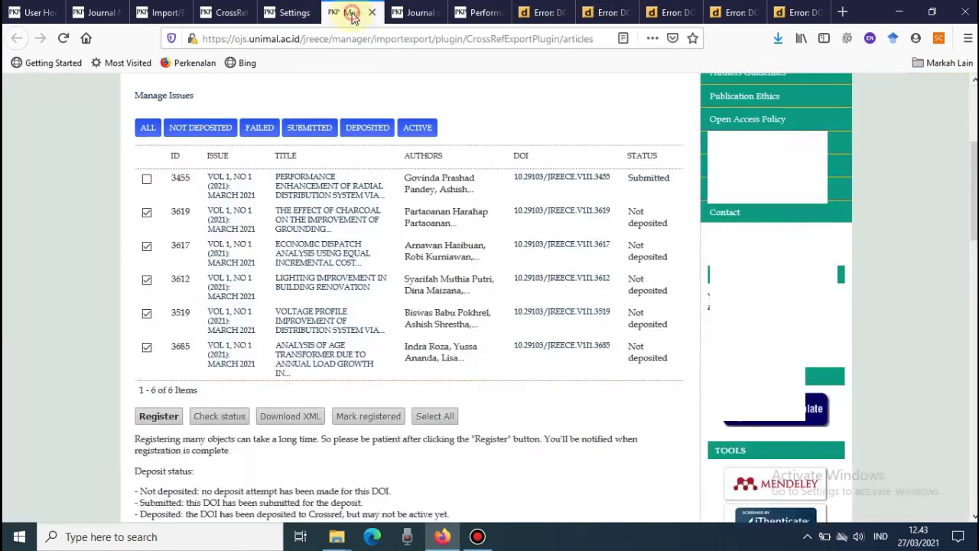
# - Compare the journal's table of contents with the doi.org pages of articles 3619 through 3685 and the deposit status list
pyautogui.click(407, 12)
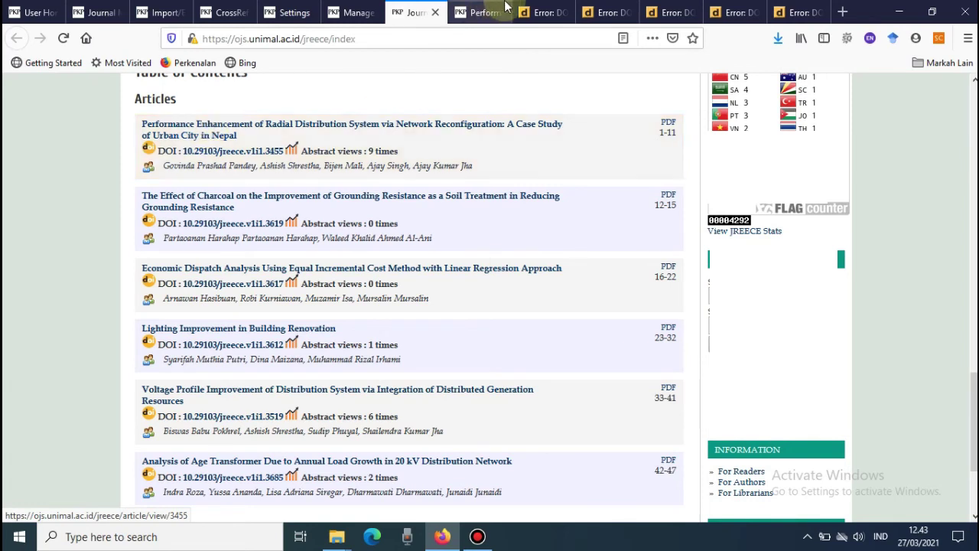
pyautogui.click(551, 9)
pyautogui.click(604, 10)
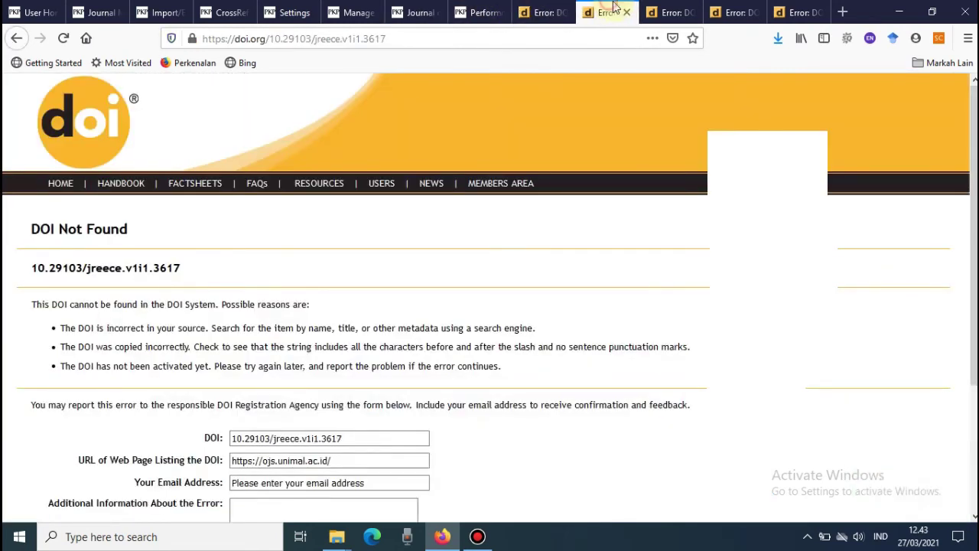
pyautogui.click(667, 11)
pyautogui.click(731, 11)
pyautogui.click(774, 13)
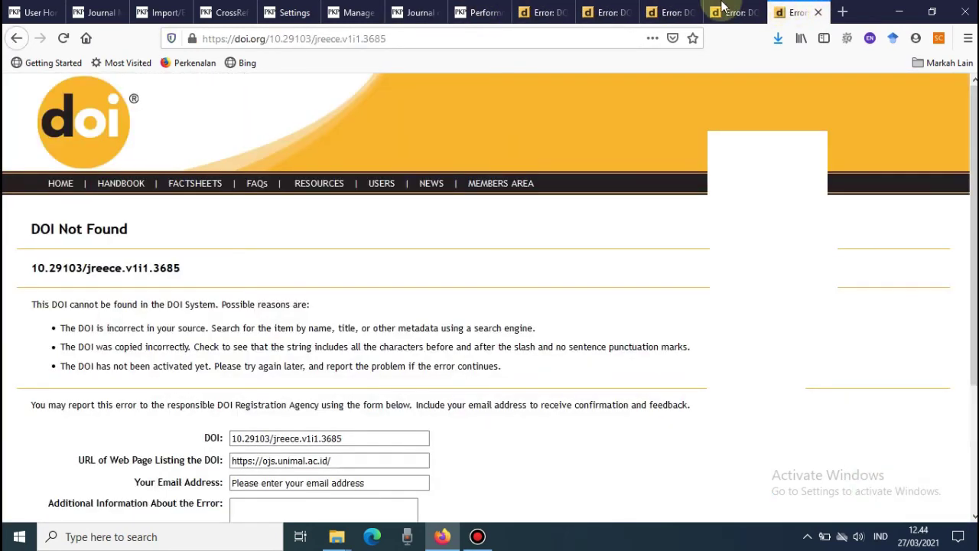
pyautogui.click(359, 13)
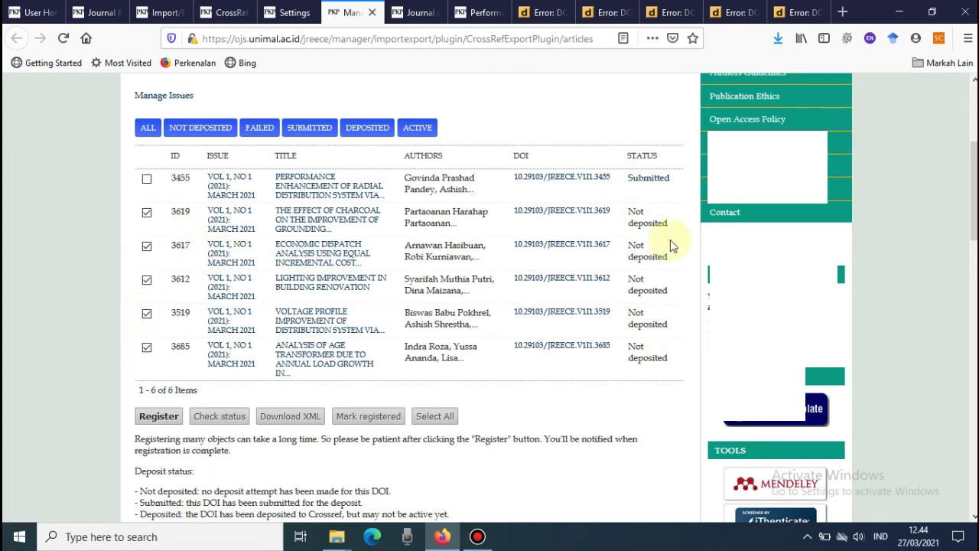
pyautogui.scroll(-2, 670, 241)
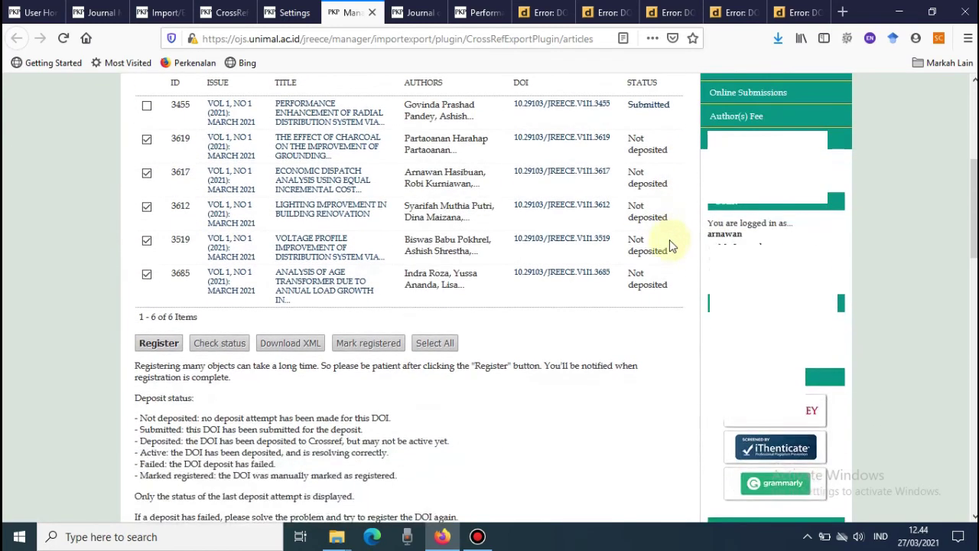
# - Register the five selected article DOIs (3619, 3617, 3612, 3519 and 3685) with CrossRef and check their deposit status in the list
pyautogui.click(158, 346)
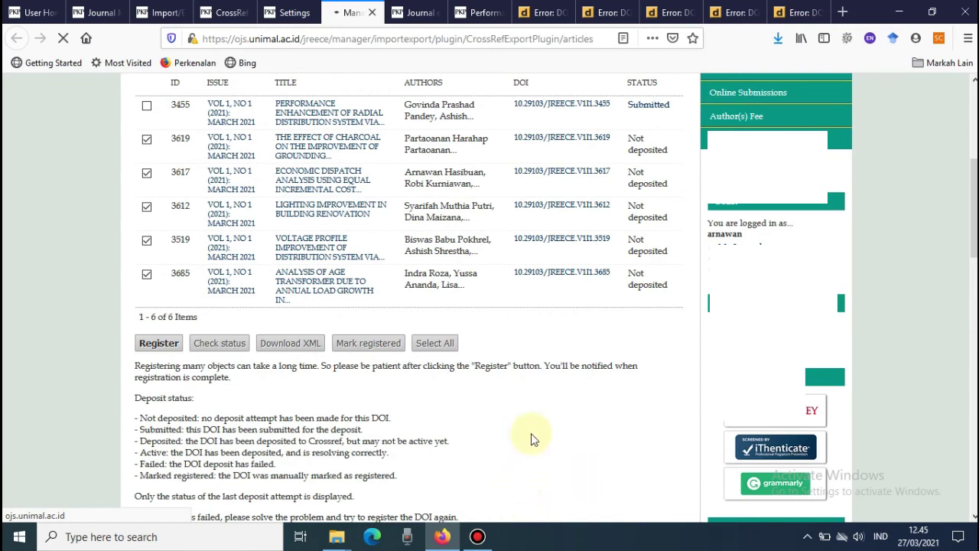
pyautogui.scroll(2, 542, 426)
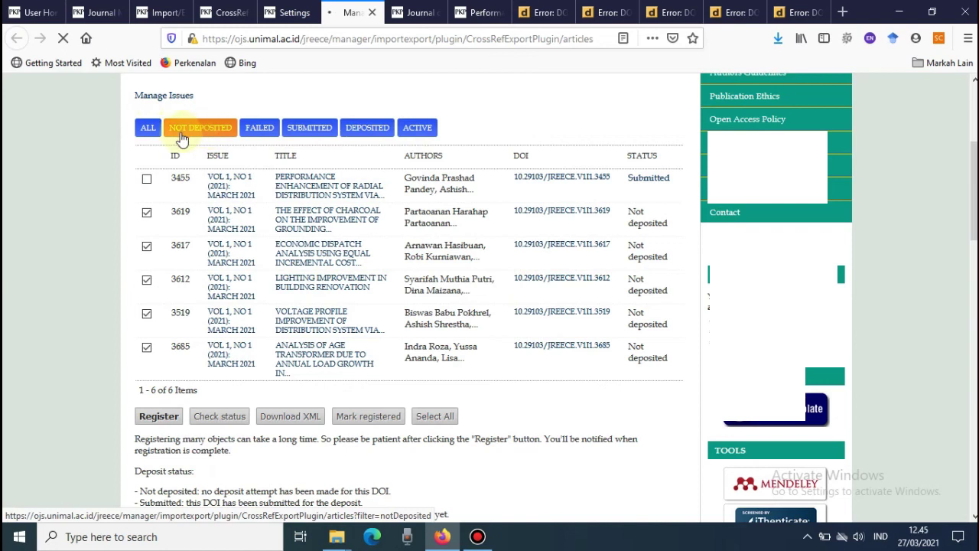
pyautogui.click(212, 123)
pyautogui.click(252, 135)
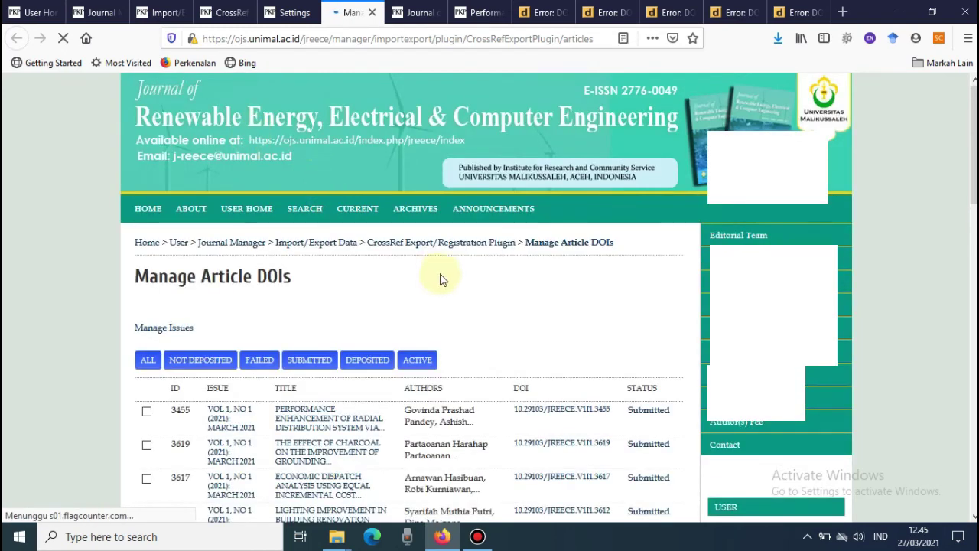
pyautogui.scroll(-5, 440, 279)
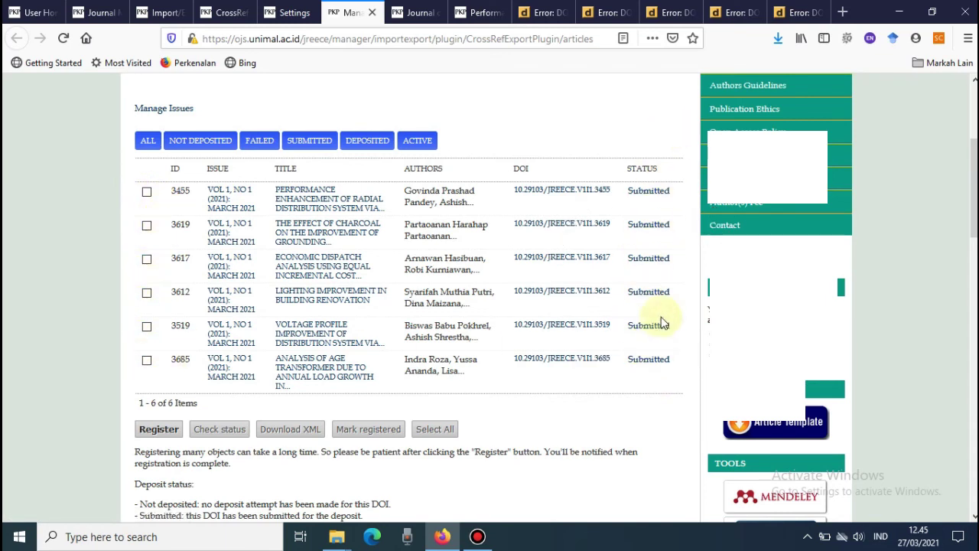
# - Reload the journal's table of contents page and look through the open doi.org pages up to article 3685
pyautogui.click(419, 11)
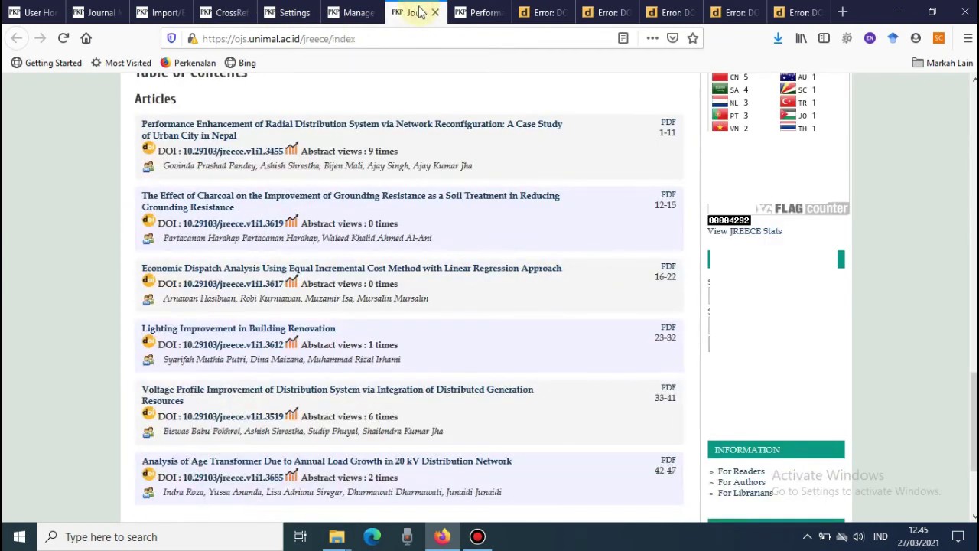
pyautogui.click(65, 38)
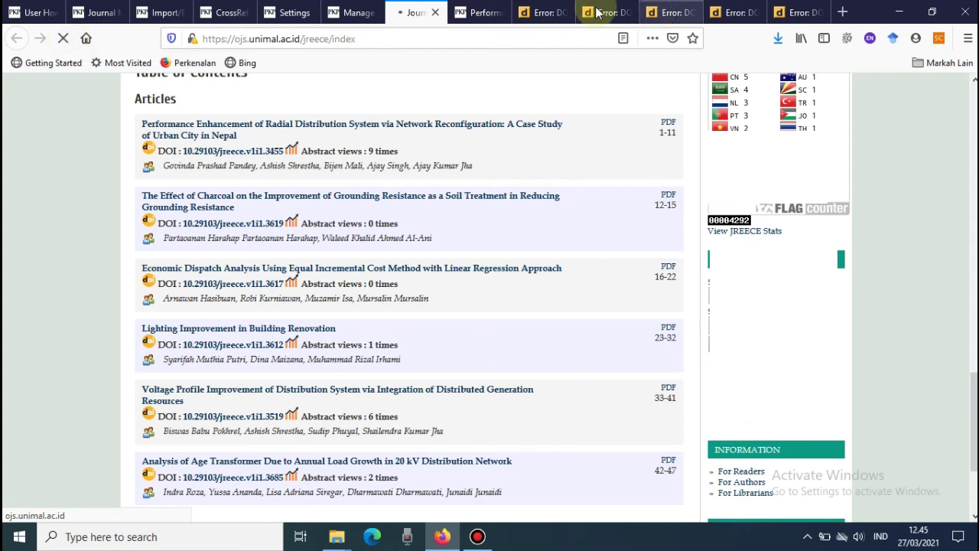
pyautogui.click(551, 10)
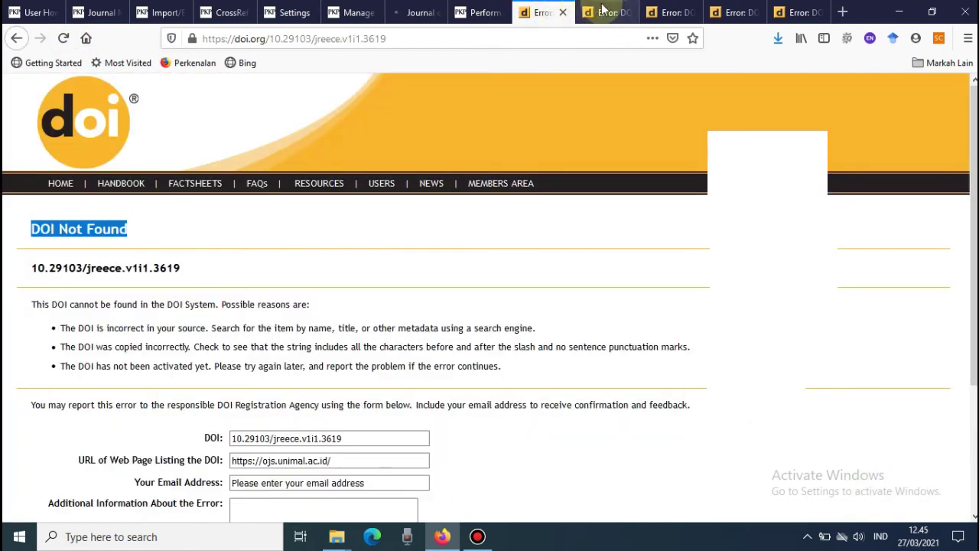
pyautogui.click(669, 12)
pyautogui.click(735, 12)
pyautogui.click(796, 12)
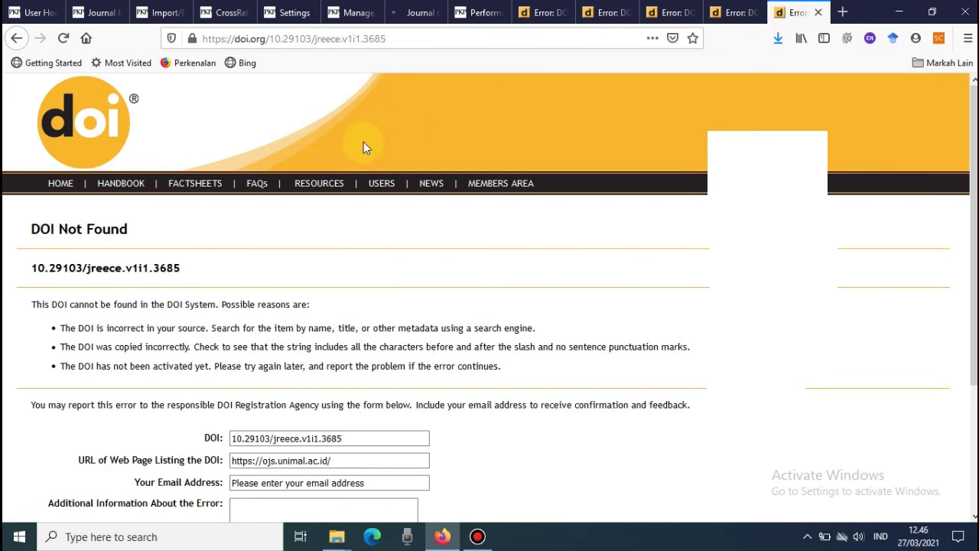
# - Reload the doi.org page for 10.29103/jreece.v1i1.3619 and inspect the address it leads to
pyautogui.click(539, 12)
pyautogui.click(483, 42)
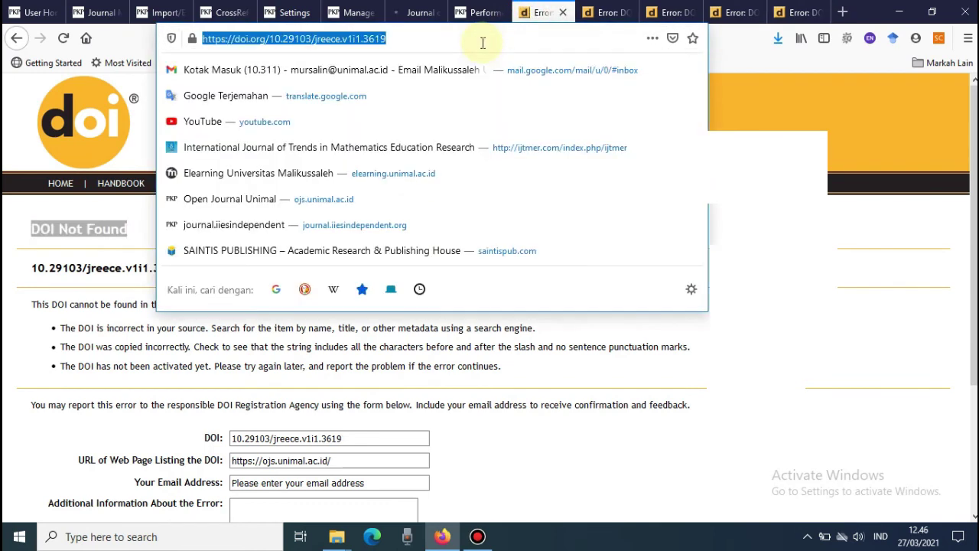
pyautogui.click(63, 38)
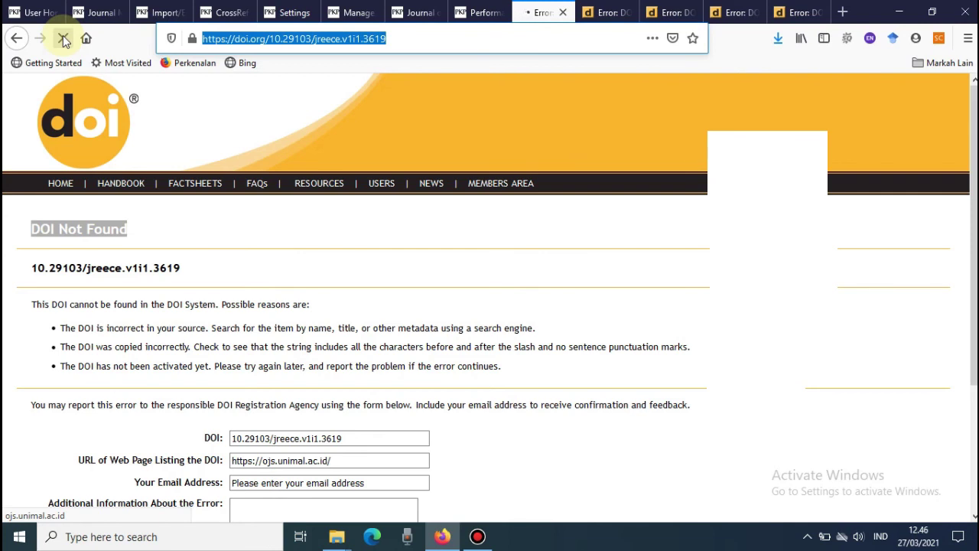
pyautogui.click(398, 38)
pyautogui.moveTo(397, 38); pyautogui.dragTo(211, 39)
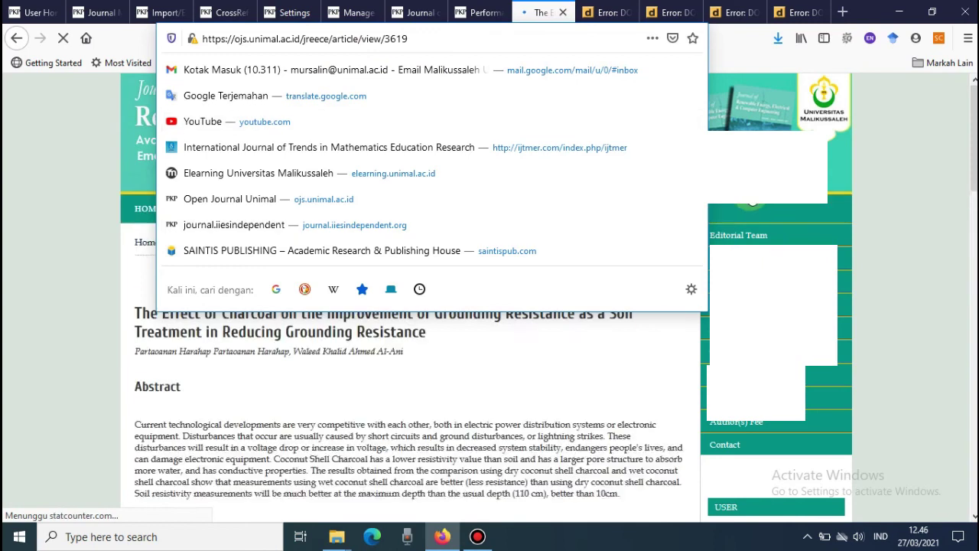
pyautogui.click(608, 373)
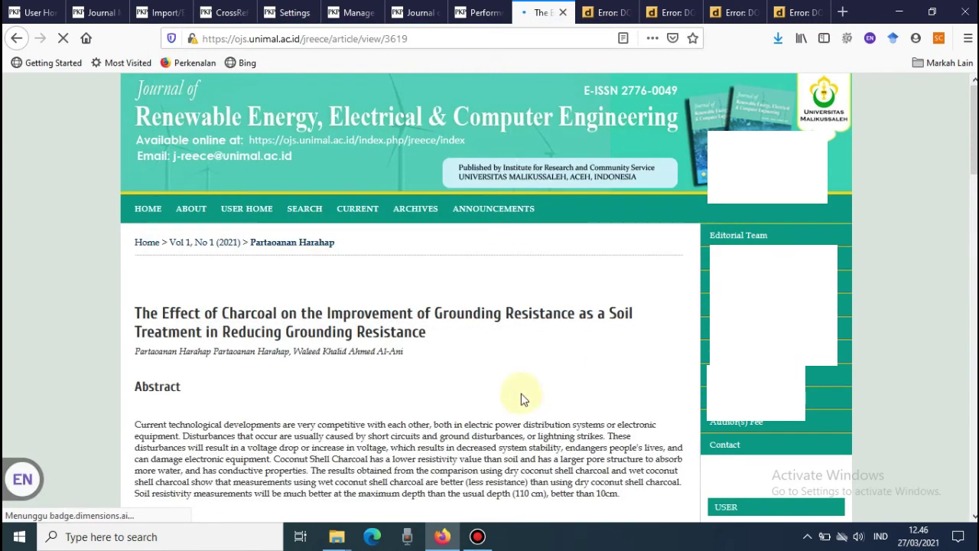
# - Look through article 3619's page, from its abstract and keywords down through the references
pyautogui.scroll(-3, 521, 395)
pyautogui.scroll(-3, 413, 321)
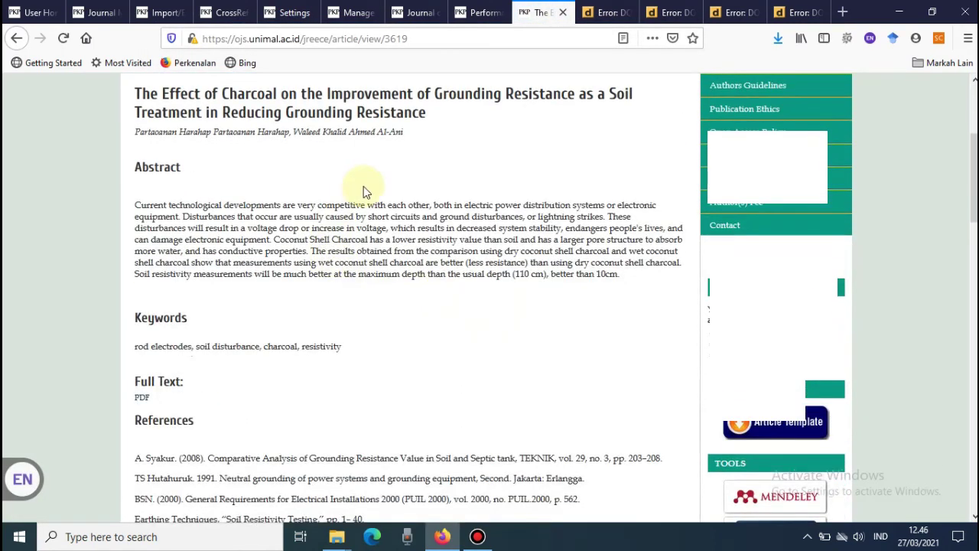
pyautogui.scroll(-10, 352, 241)
pyautogui.scroll(-4, 333, 254)
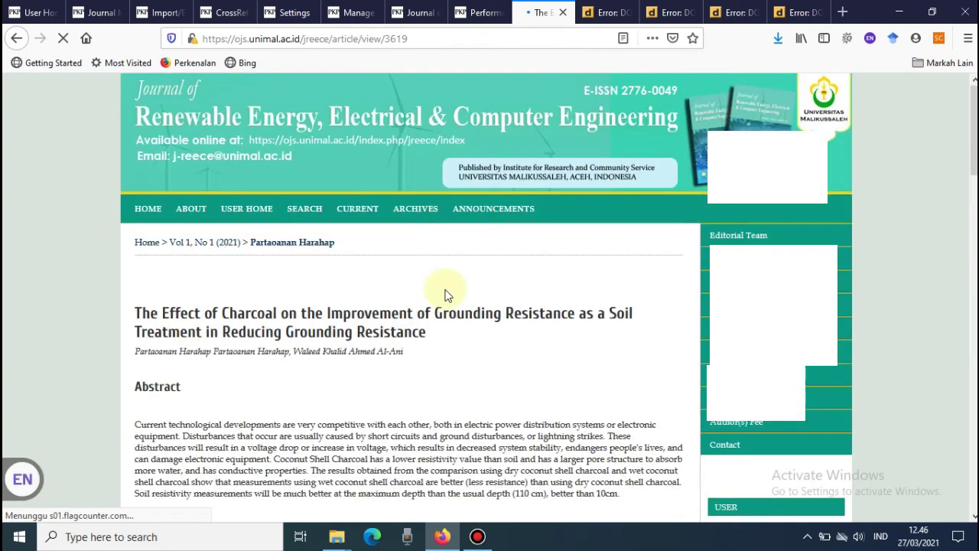
pyautogui.scroll(-5, 448, 295)
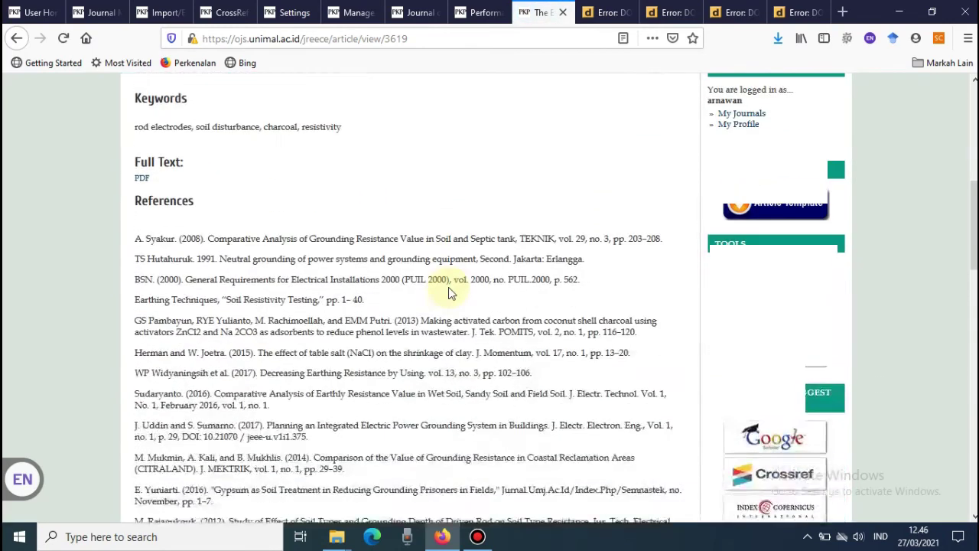
# - Reload the doi.org addresses of articles 3617 and 3612
pyautogui.click(608, 12)
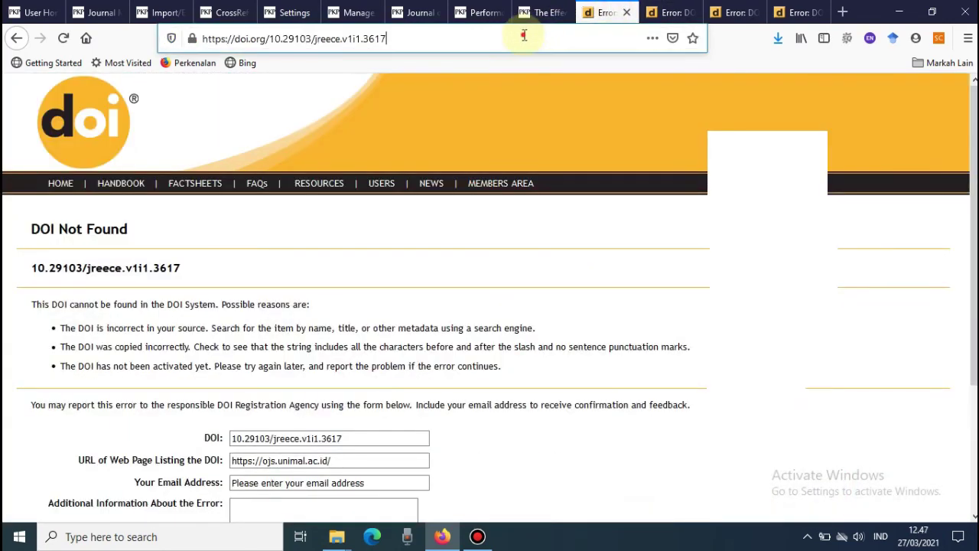
pyautogui.click(524, 35)
pyautogui.press('Return')
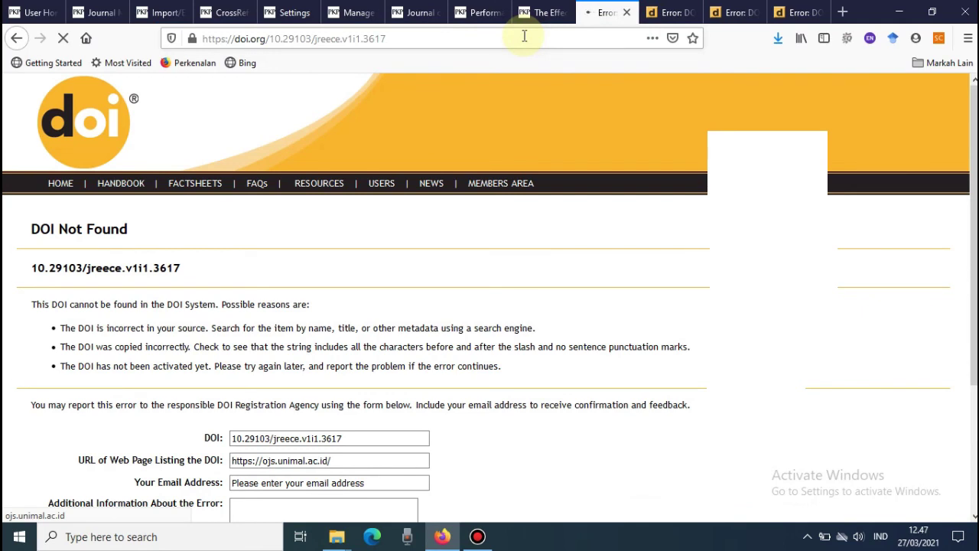
pyautogui.click(671, 12)
pyautogui.click(531, 36)
pyautogui.press('Return')
# - Reload the doi.org addresses of articles 3519 and 3685
pyautogui.click(735, 12)
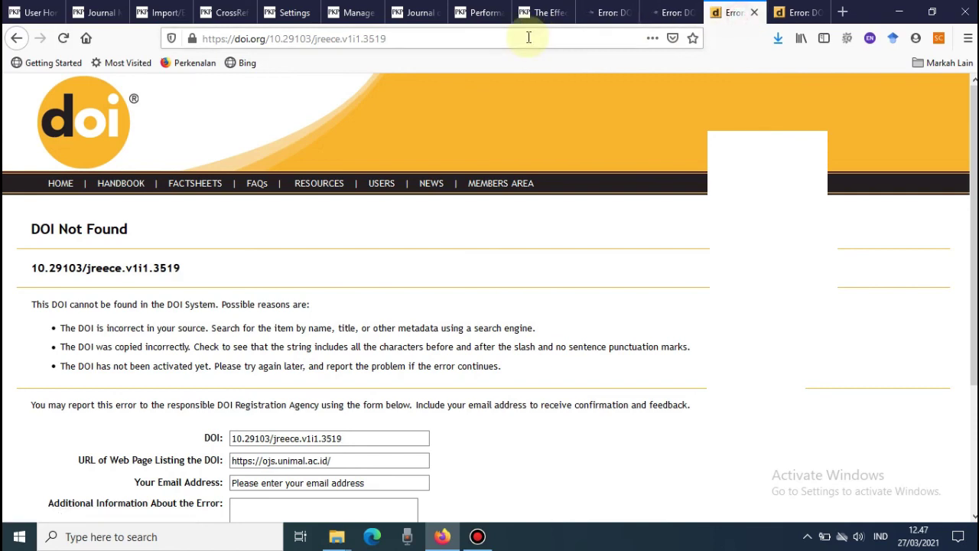
pyautogui.click(528, 37)
pyautogui.press('Return')
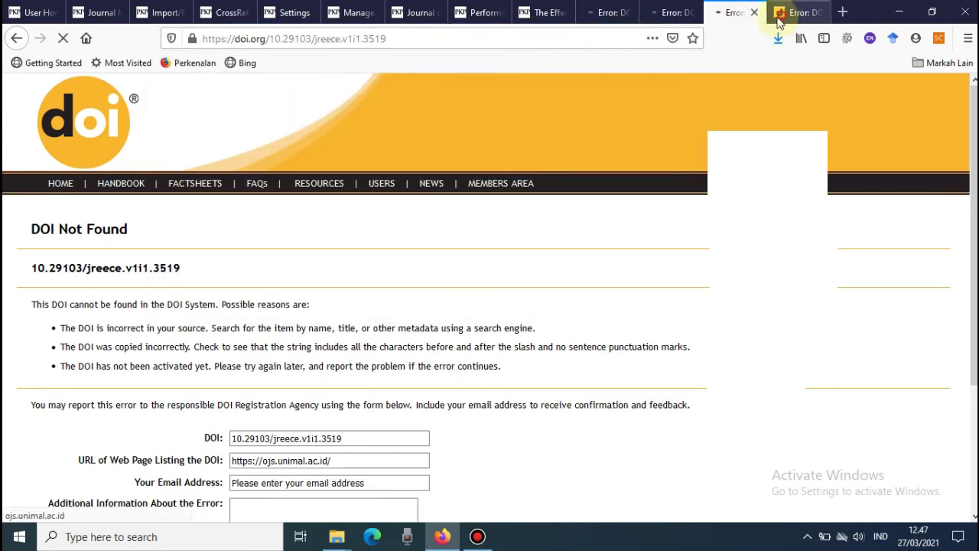
pyautogui.click(787, 12)
pyautogui.click(534, 39)
pyautogui.press('Return')
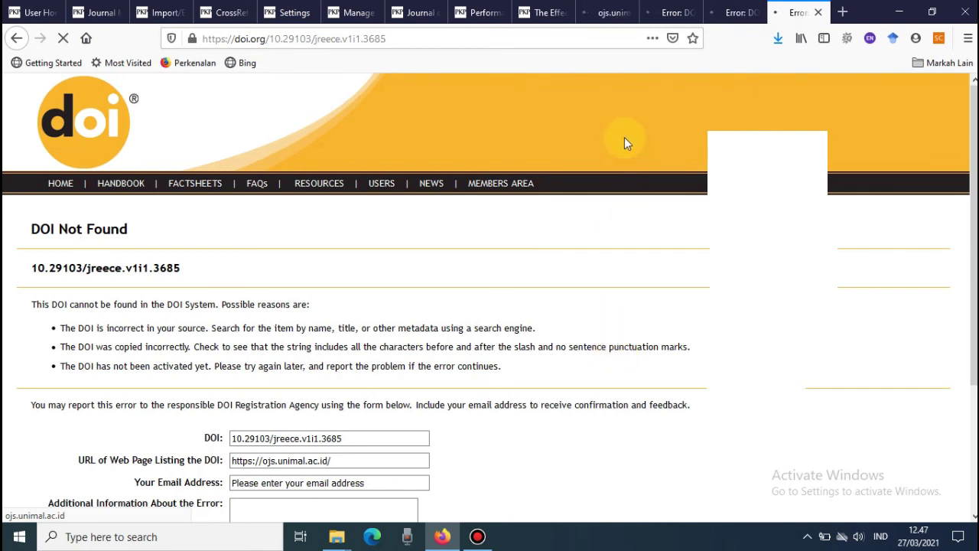
# - Check which page each article DOI opens, going through articles 3455, 3619, 3617, 3612, 3519 and 3685
pyautogui.click(475, 14)
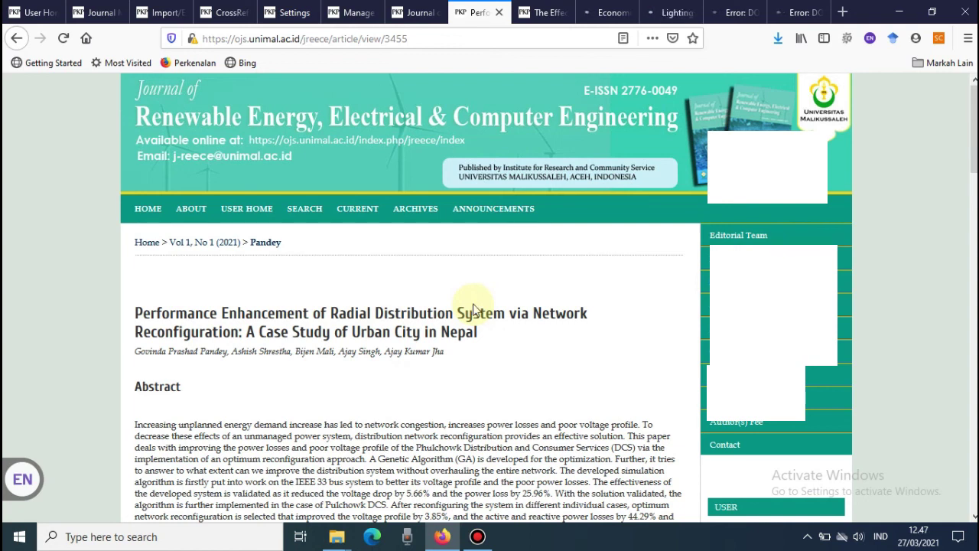
pyautogui.click(545, 14)
pyautogui.scroll(5, 521, 164)
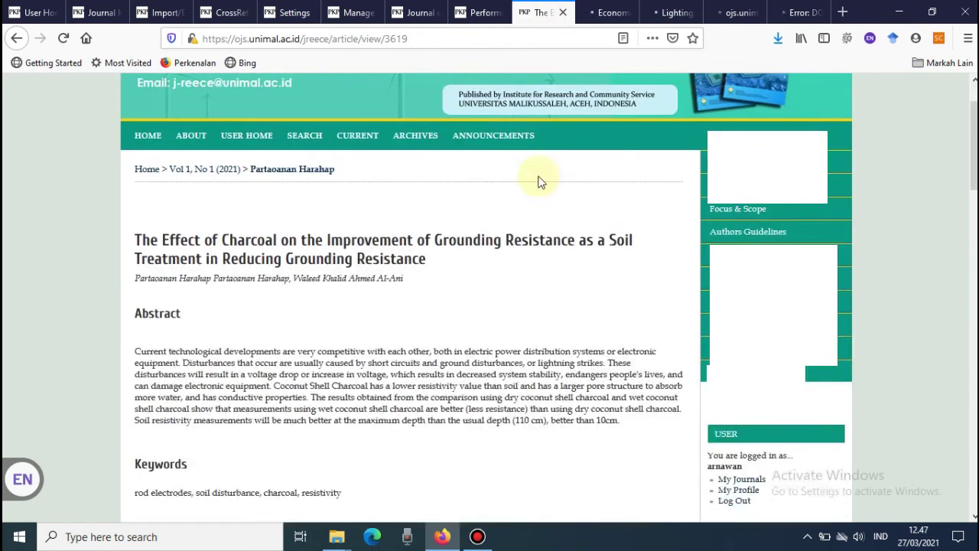
pyautogui.click(625, 9)
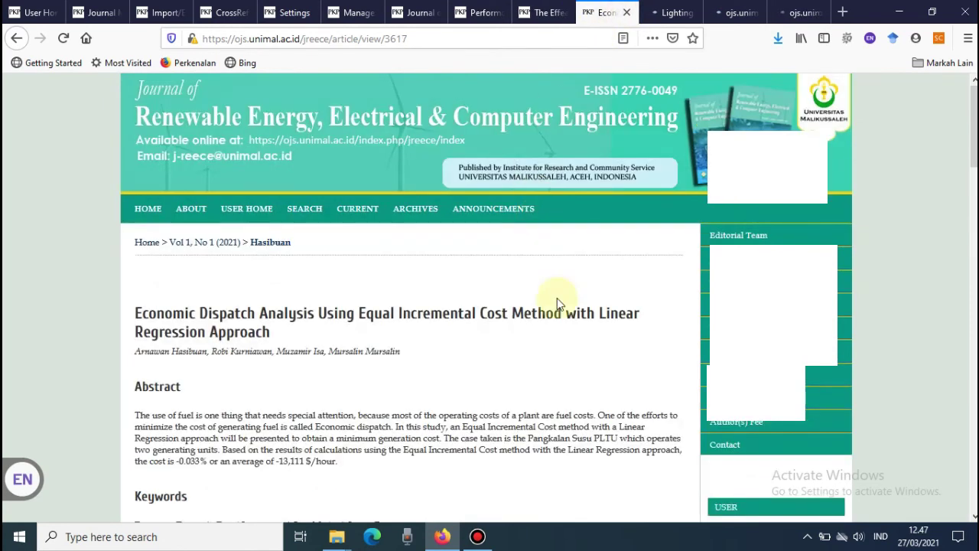
pyautogui.click(674, 15)
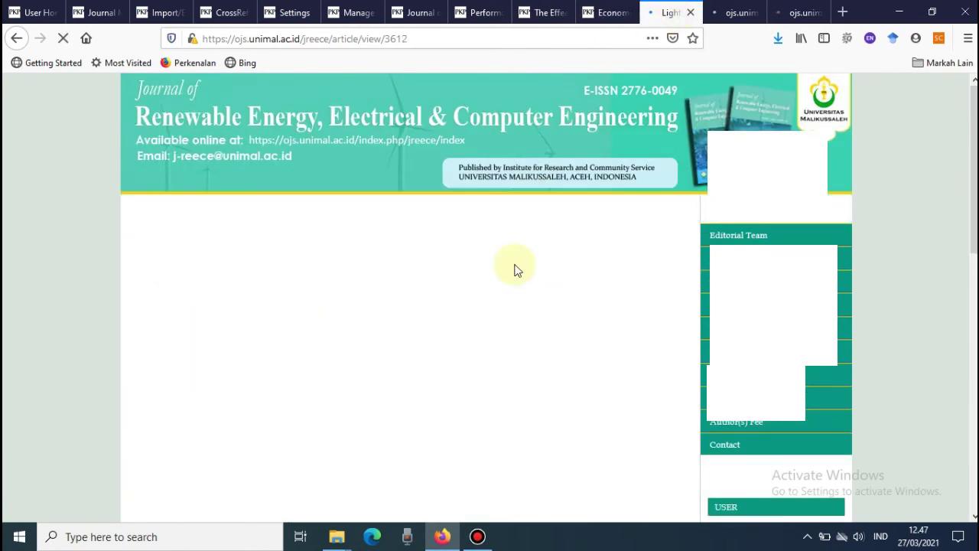
pyautogui.click(739, 14)
pyautogui.click(793, 9)
pyautogui.click(677, 14)
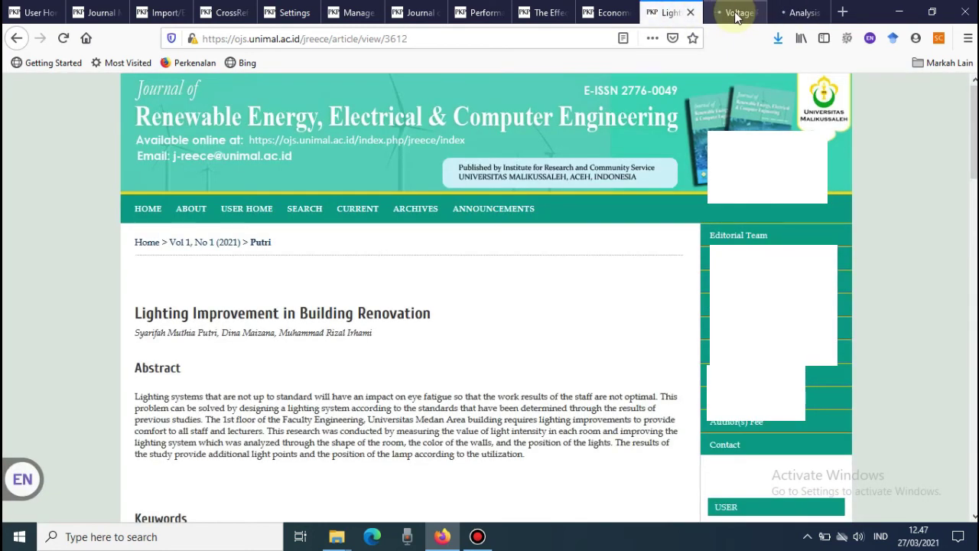
pyautogui.click(736, 17)
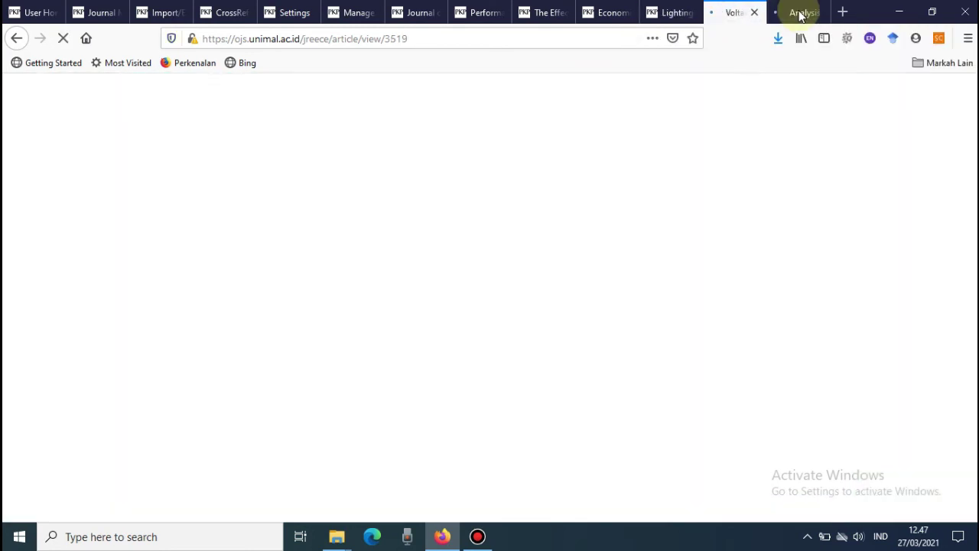
pyautogui.click(798, 13)
# - Follow the DOI link on article 3617's page and inspect the page address
pyautogui.click(604, 14)
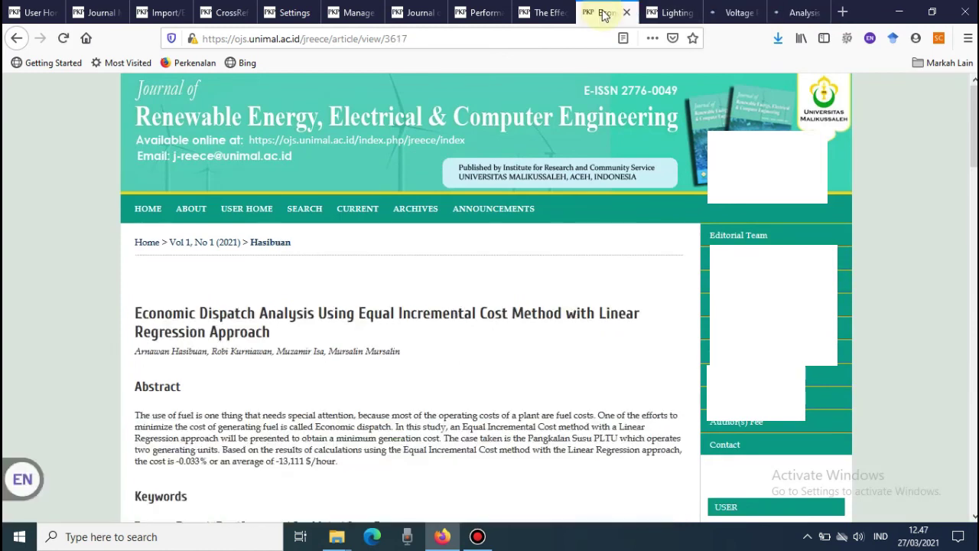
pyautogui.scroll(-12, 484, 256)
pyautogui.scroll(-4, 298, 359)
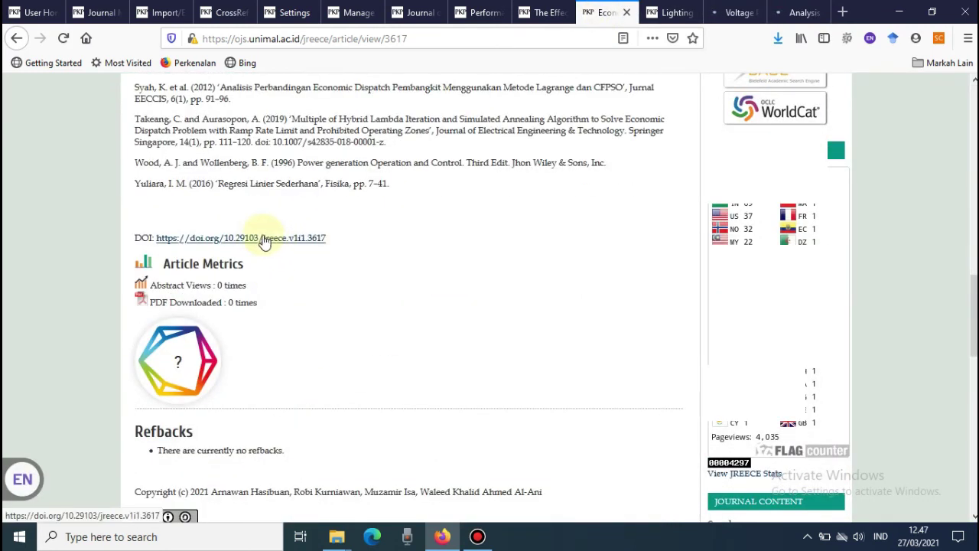
pyautogui.click(267, 243)
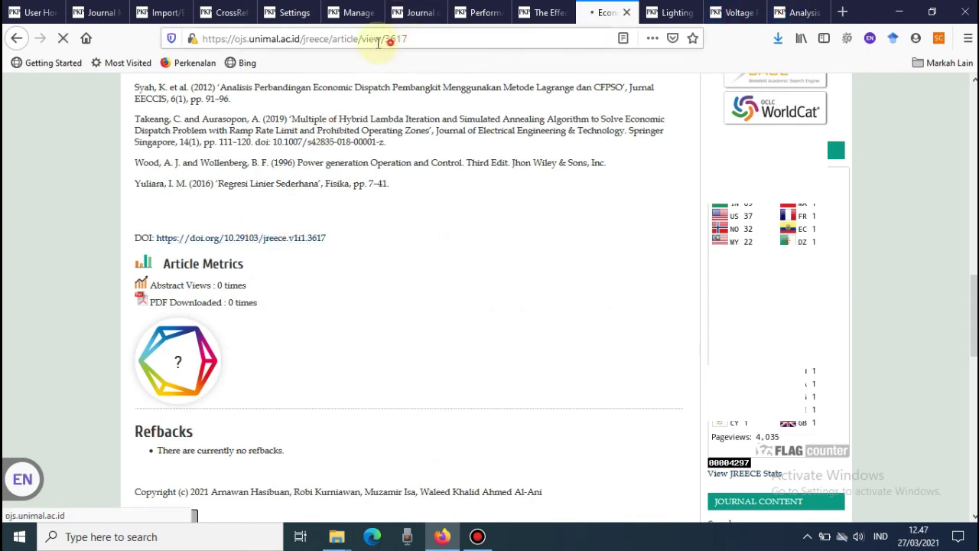
pyautogui.click(390, 39)
pyautogui.moveTo(200, 39); pyautogui.dragTo(409, 39)
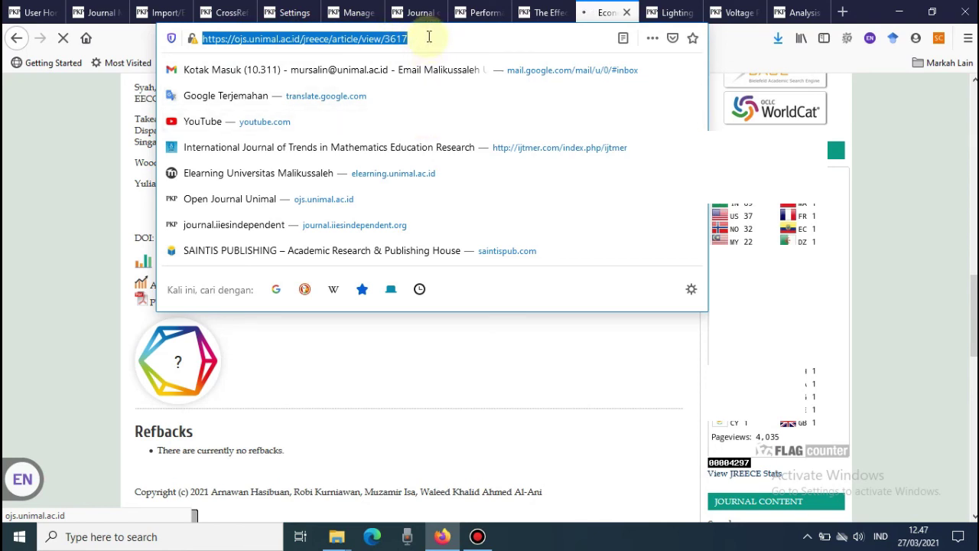
pyautogui.click(489, 330)
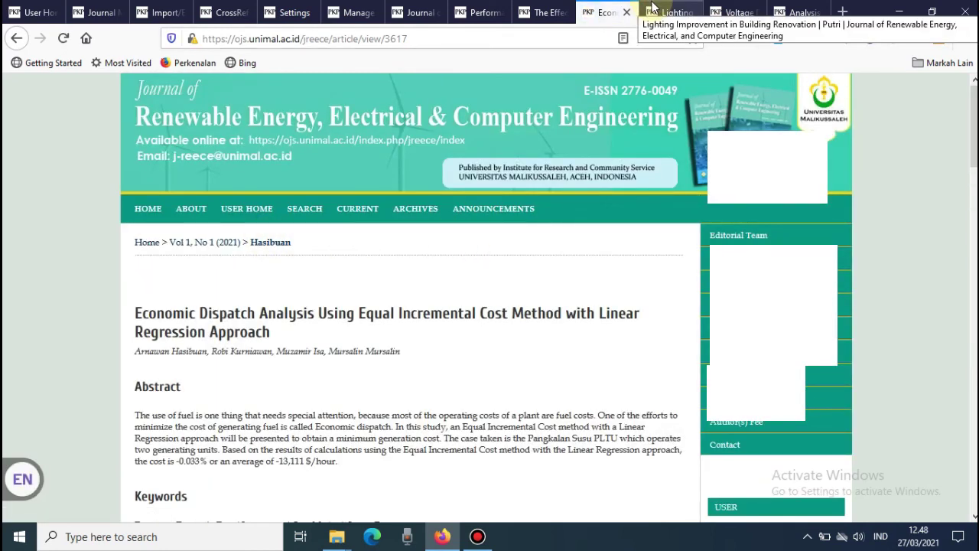
# - Look over article 3617's page and the journal's table of contents, then check the deposit statuses in the Manage DOIs article list
pyautogui.scroll(-4, 452, 295)
pyautogui.scroll(1, 339, 141)
pyautogui.scroll(1, 339, 141)
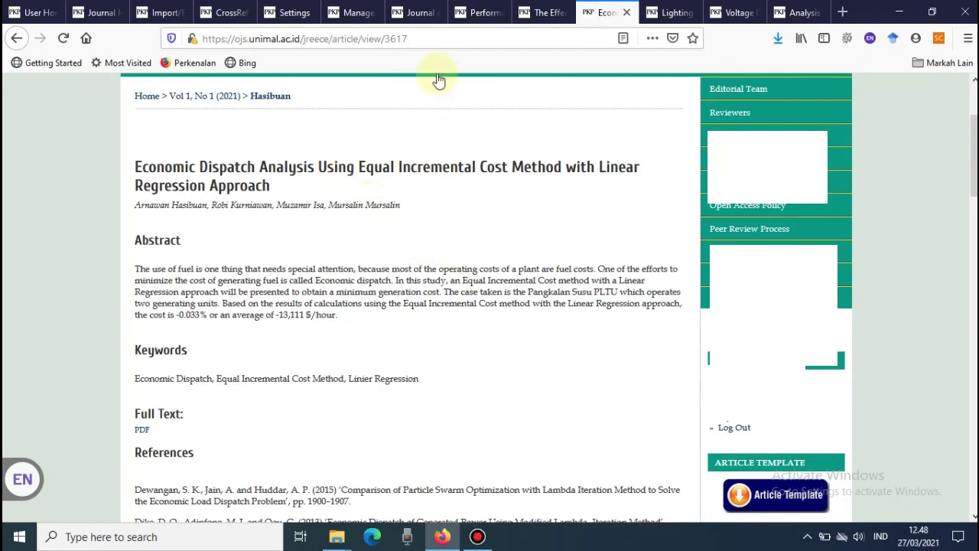
pyautogui.click(417, 13)
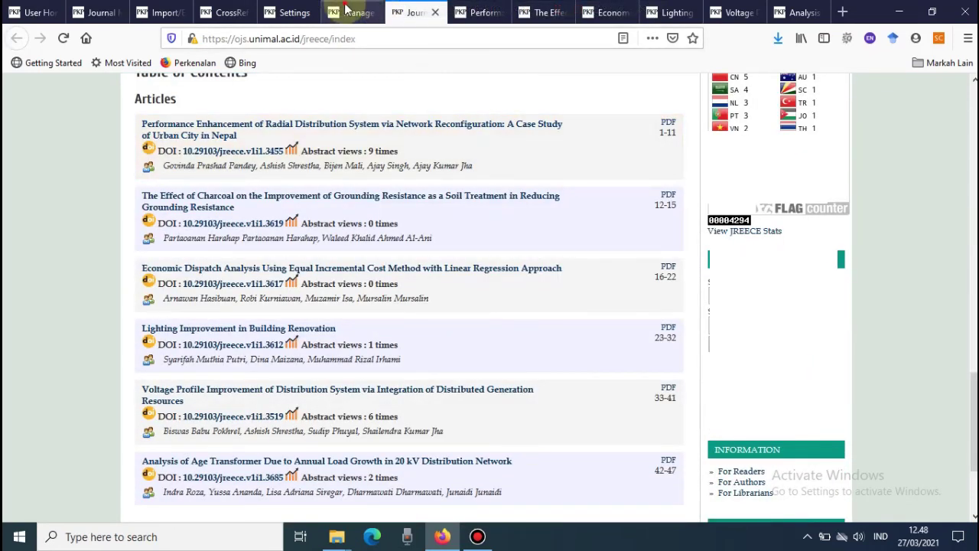
pyautogui.click(360, 11)
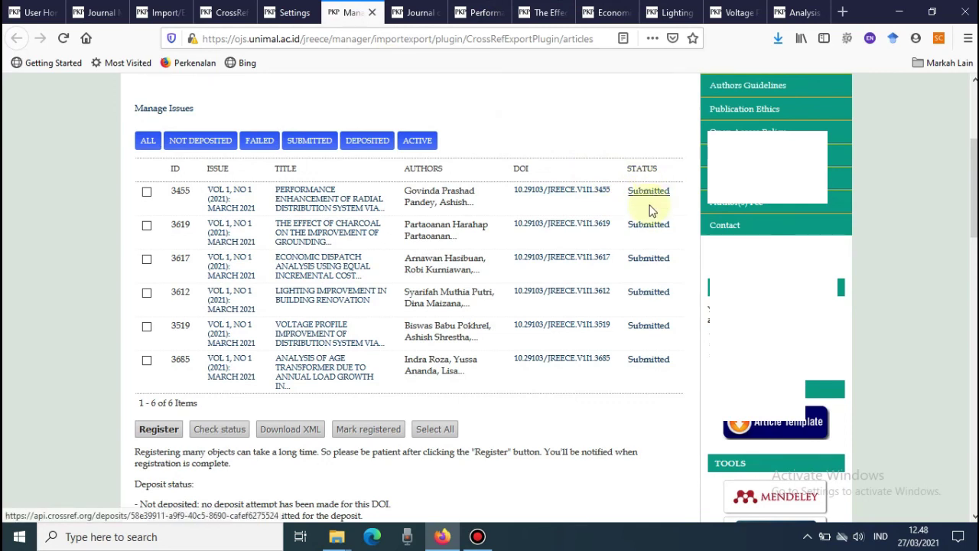
pyautogui.click(590, 102)
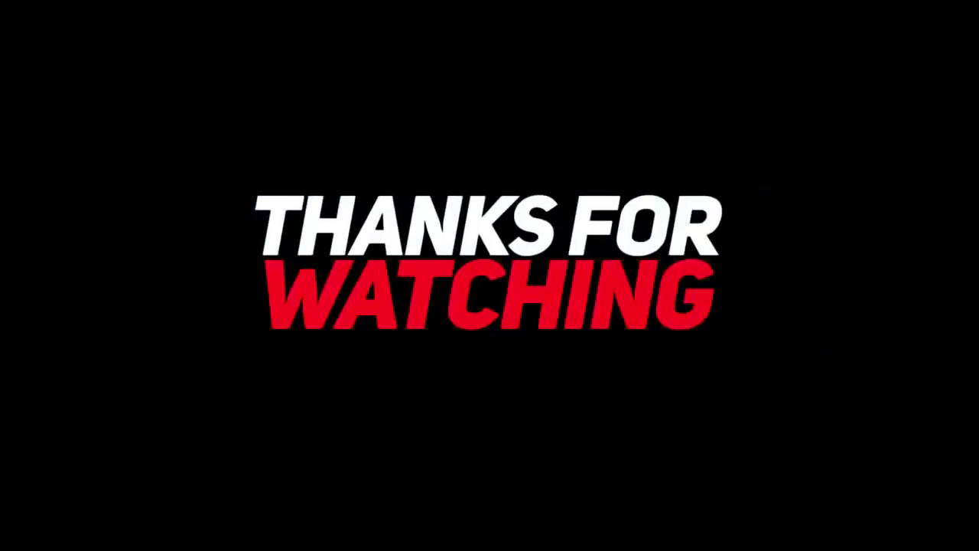